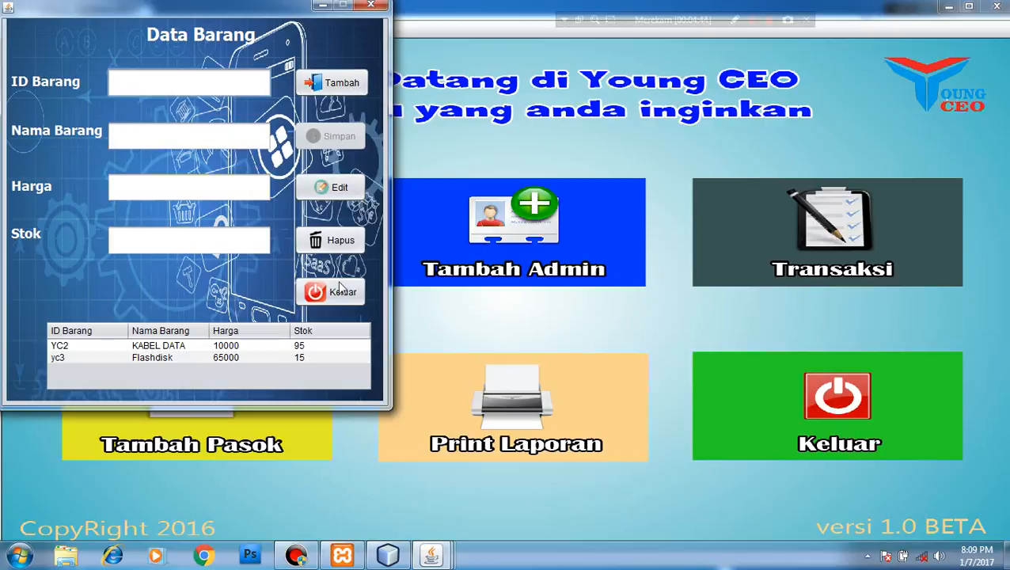
Enter a new item yc3 'casan' priced 75000 with stock 100 and try saving it
click(344, 82)
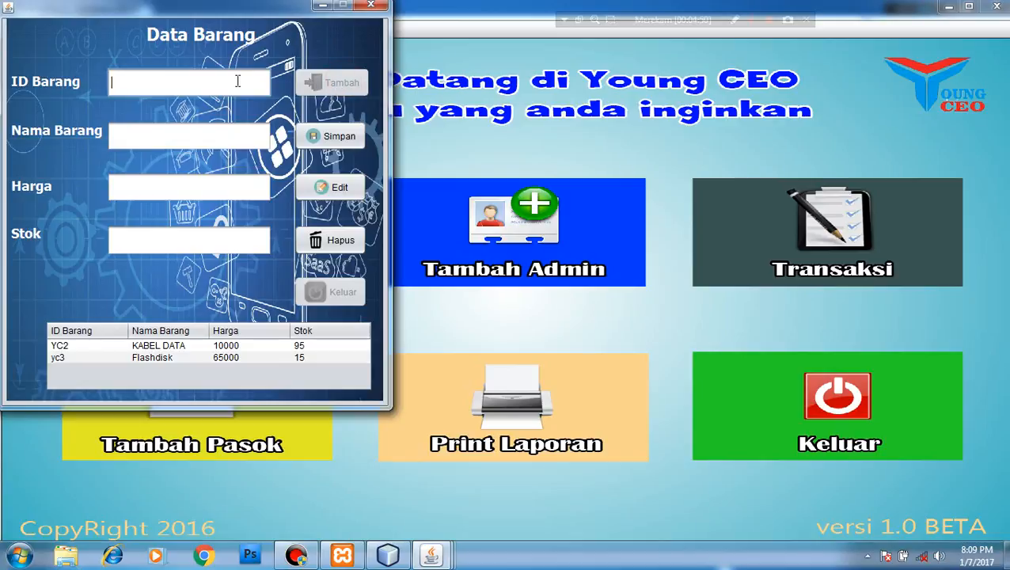
text(yc3)
key(Tab)
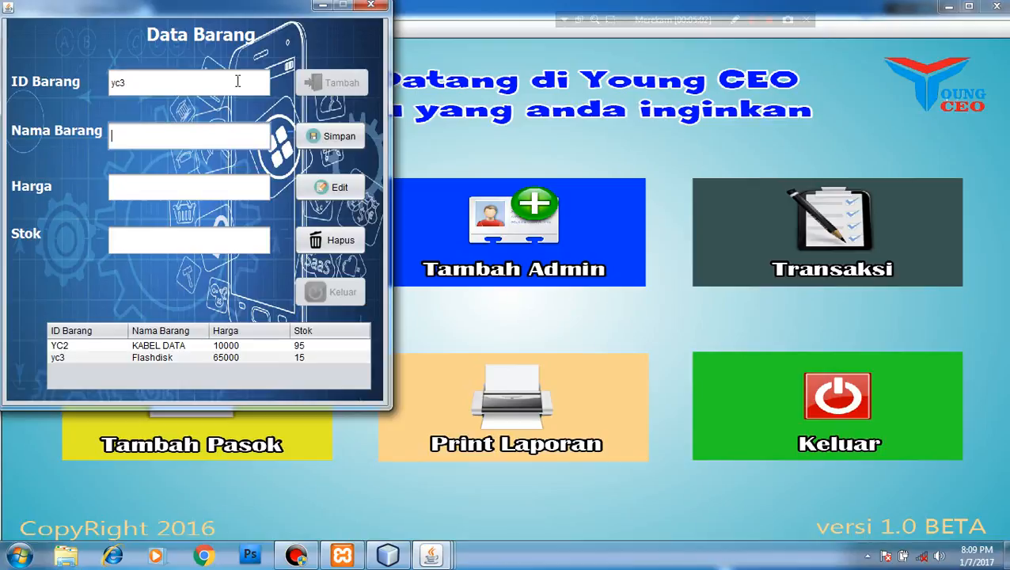
text(casan)
click(173, 187)
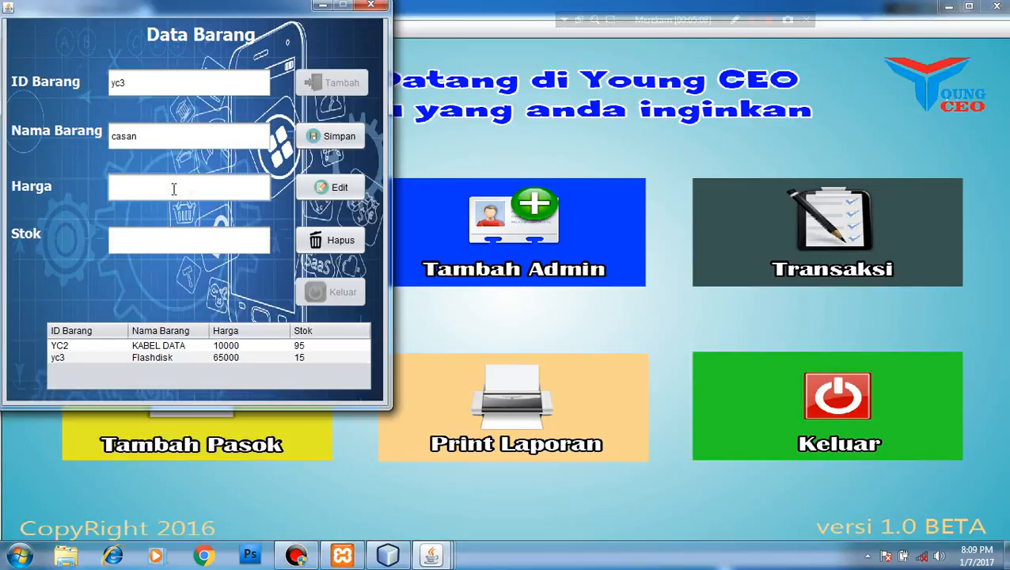
text(75000)
key(BackSpace)
text(0)
click(161, 248)
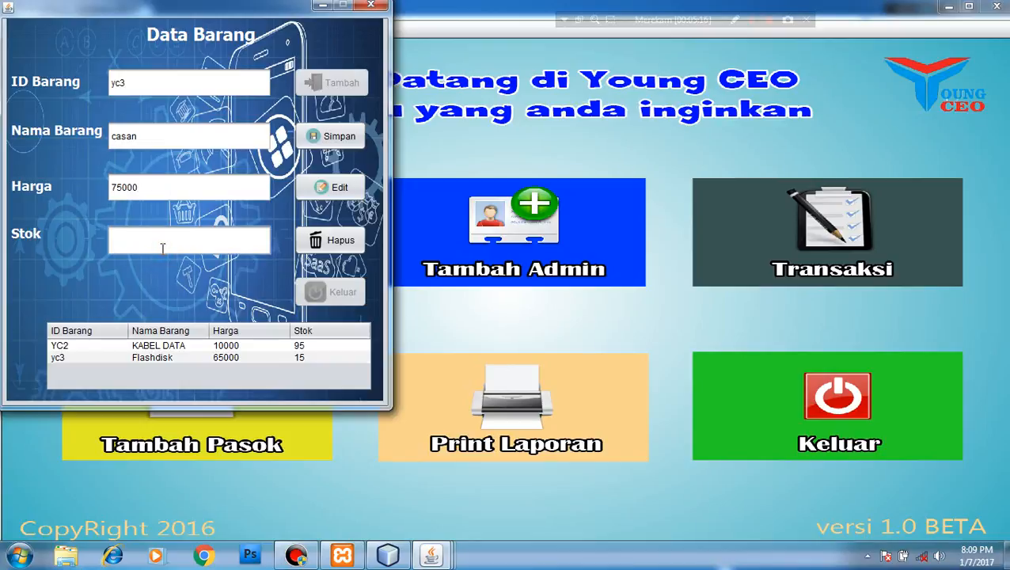
text(100)
click(320, 137)
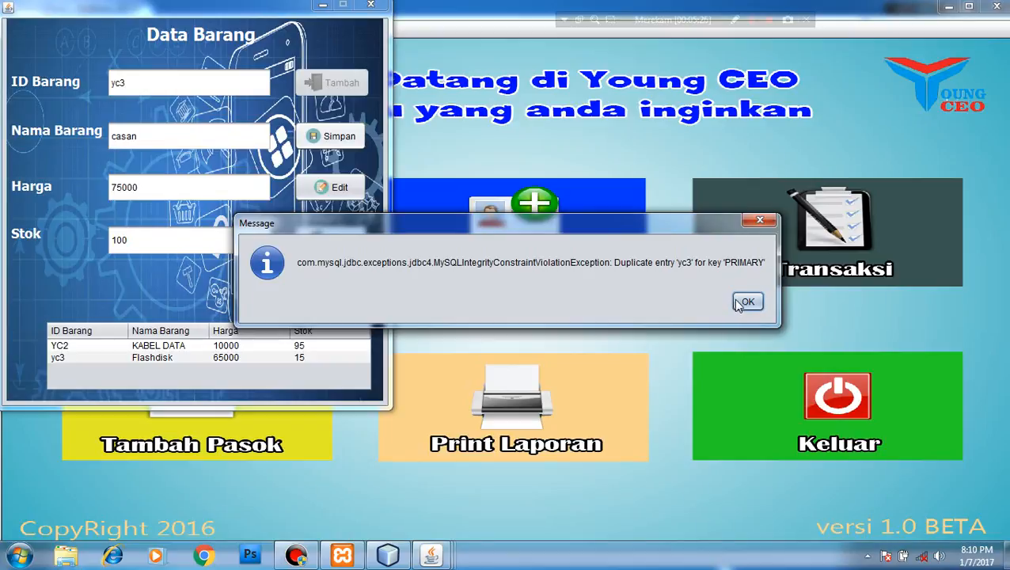
Dismiss the duplicate-ID error, change the item ID to yc4, save, and select the new row
click(746, 303)
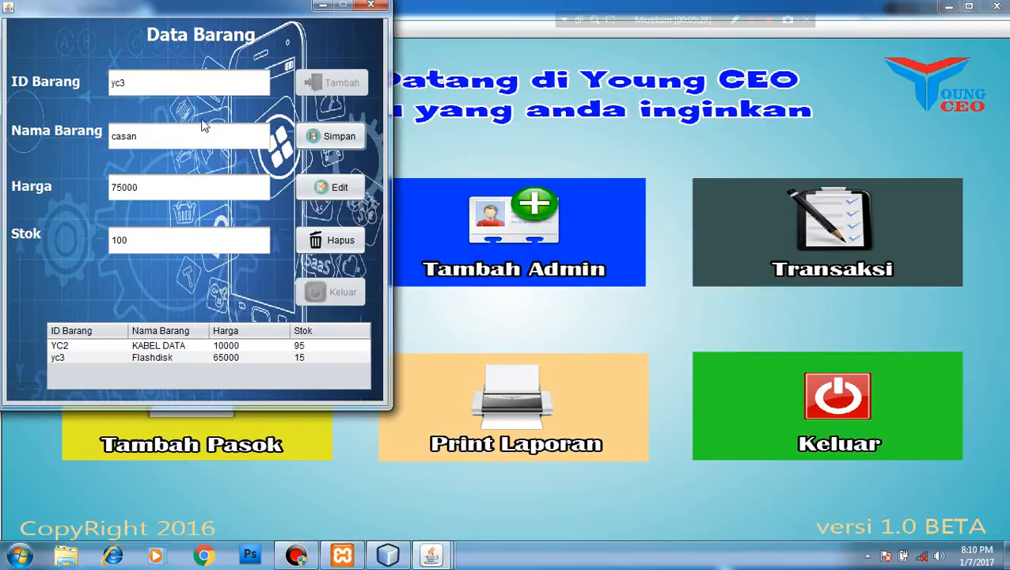
click(160, 77)
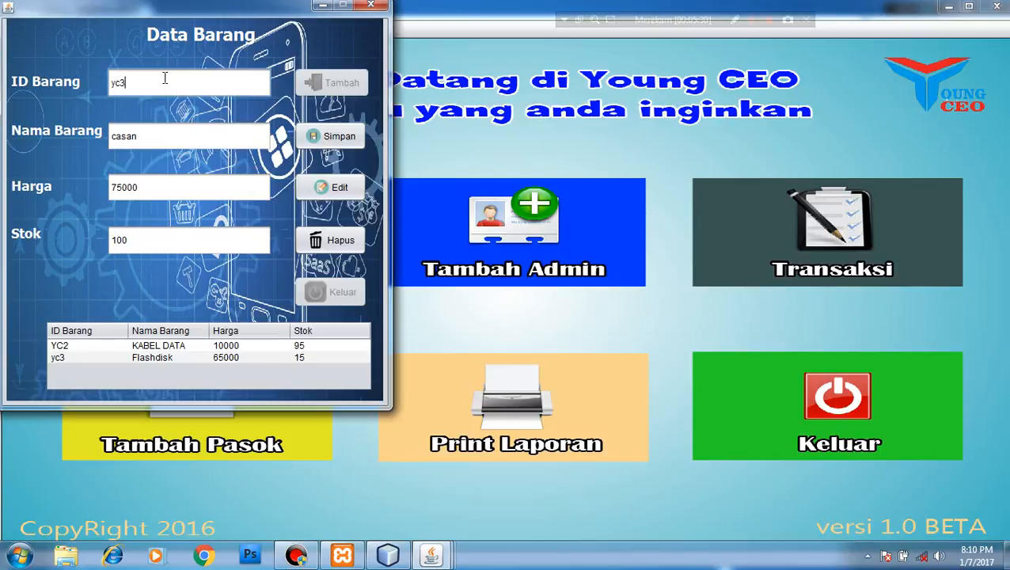
key(BackSpace)
text(4)
click(348, 137)
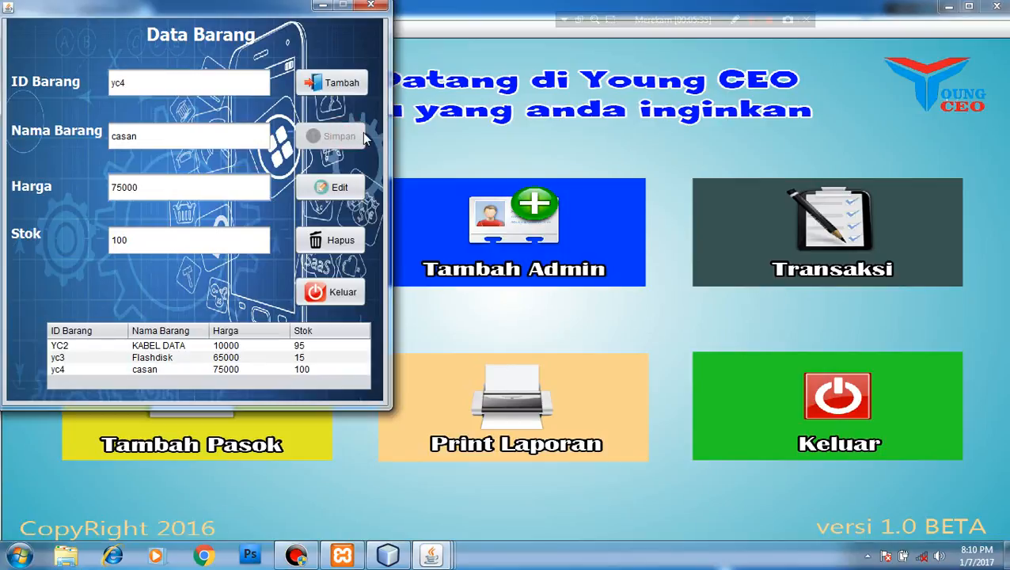
click(165, 370)
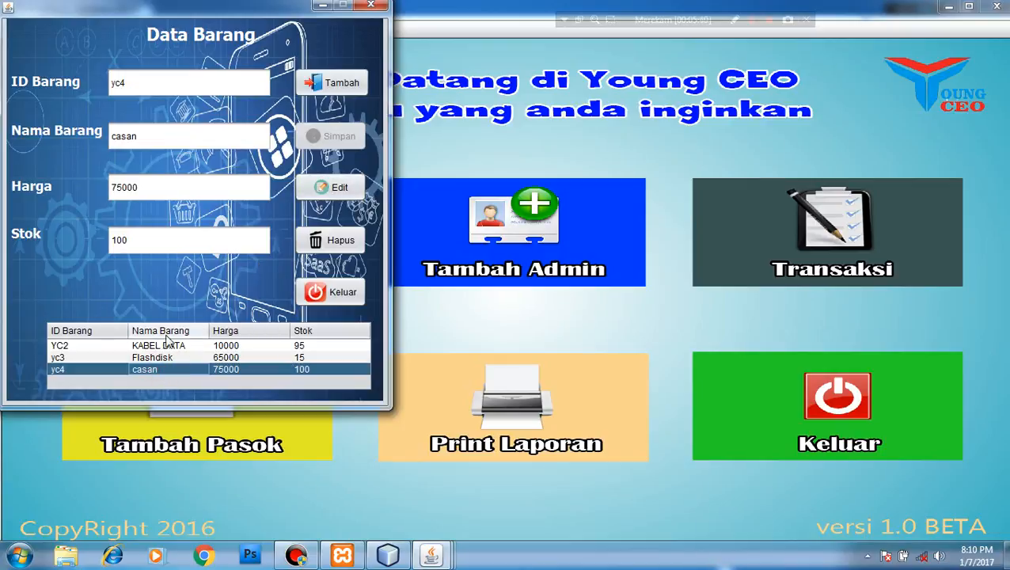
Change the yc3 Flashdisk stock to 150 and save it
click(155, 357)
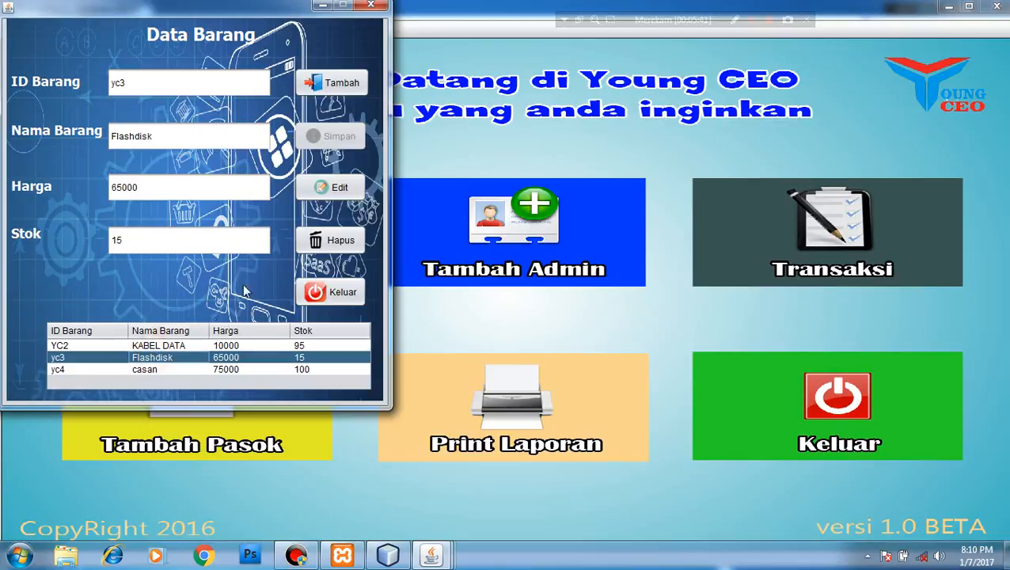
click(350, 192)
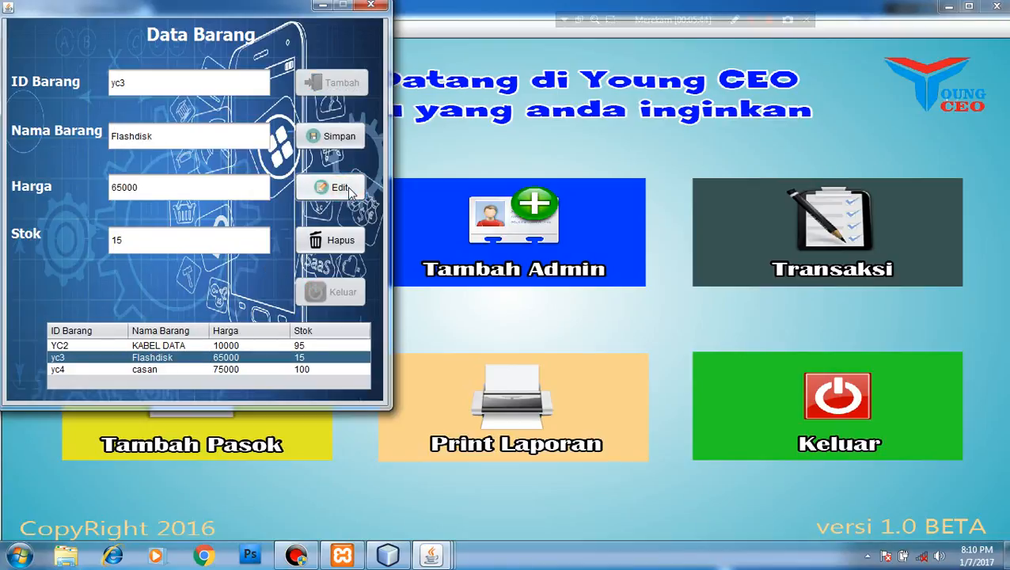
click(156, 239)
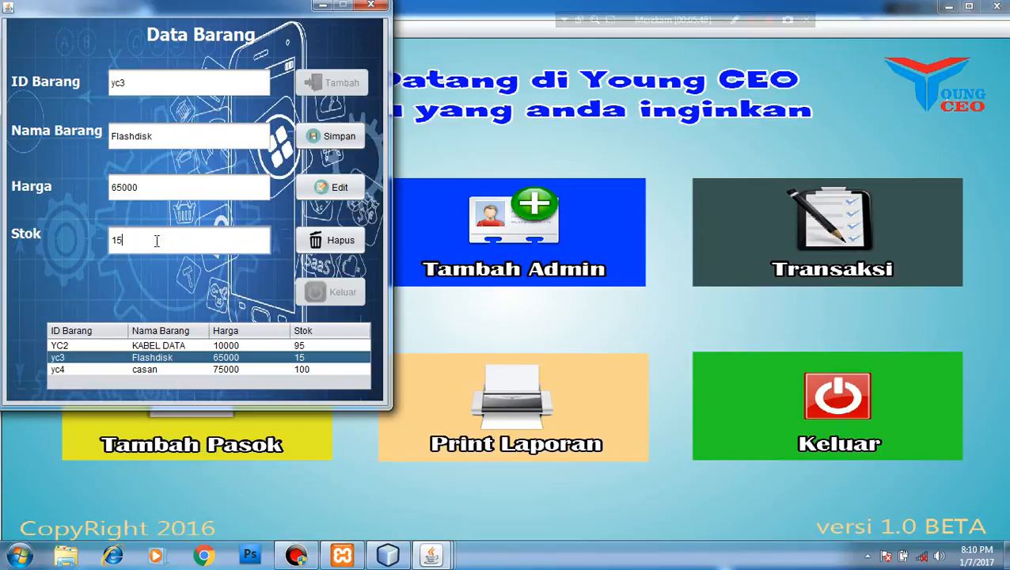
text(0)
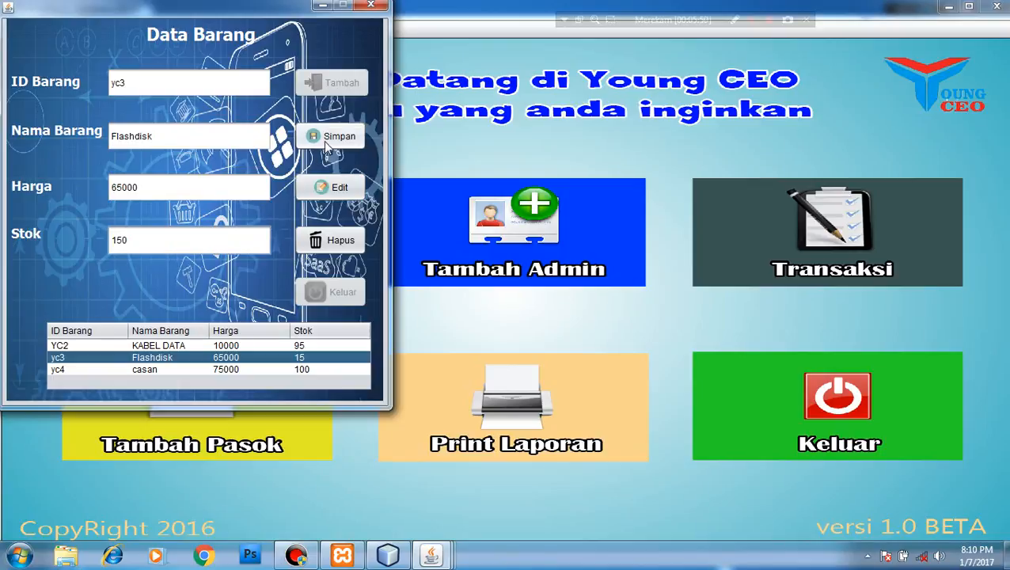
click(327, 139)
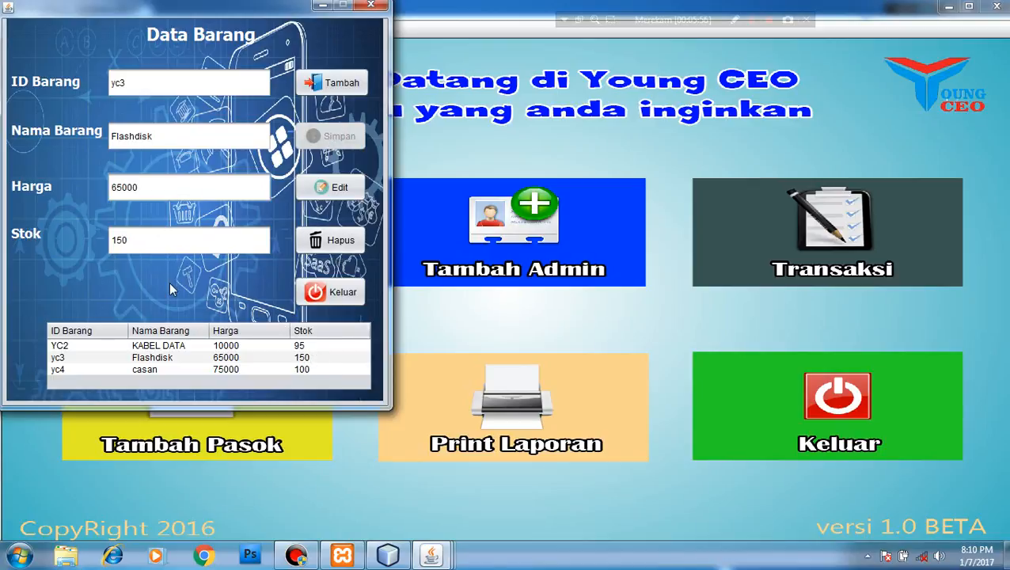
Change YC2 KABEL DATA's stock from 95 to 100, save it, and close the item window
click(156, 345)
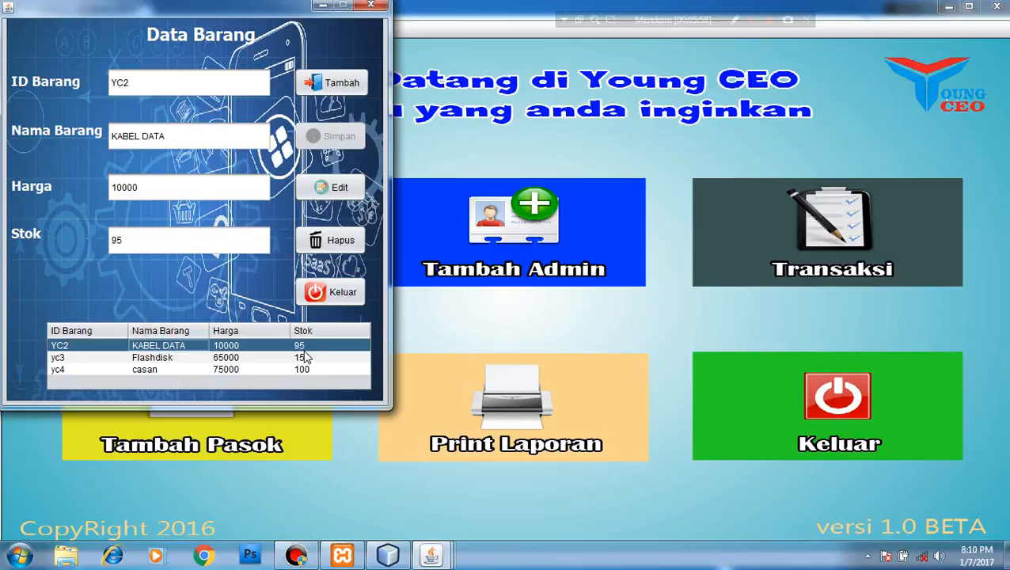
click(337, 187)
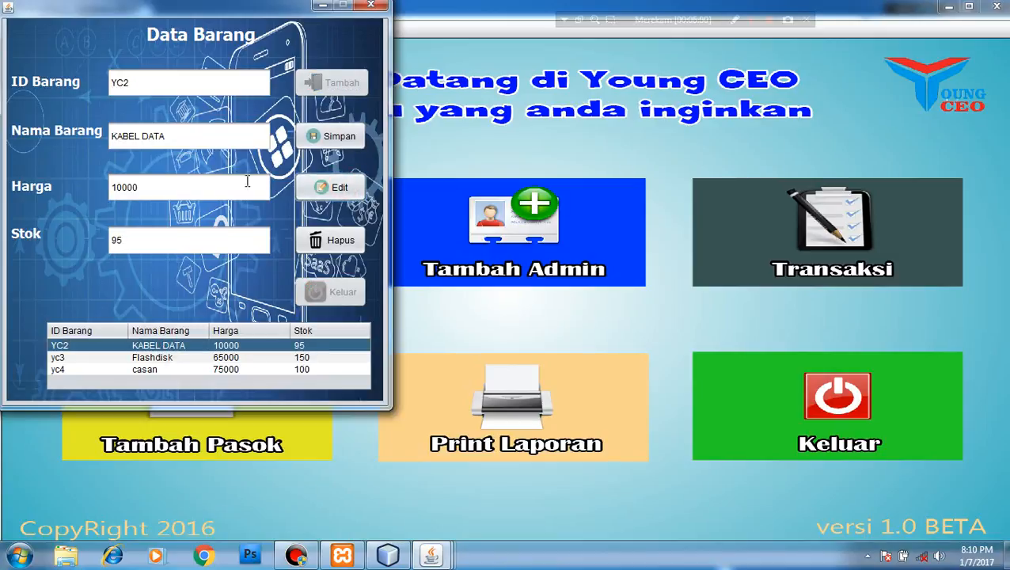
double_click(173, 236)
key(BackSpace)
text(1)
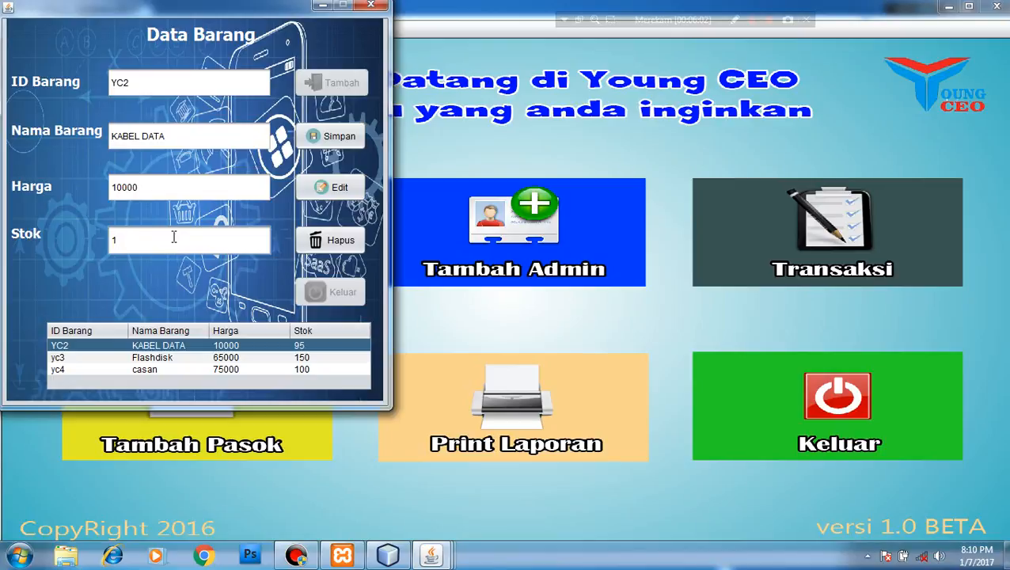
text(00)
click(322, 135)
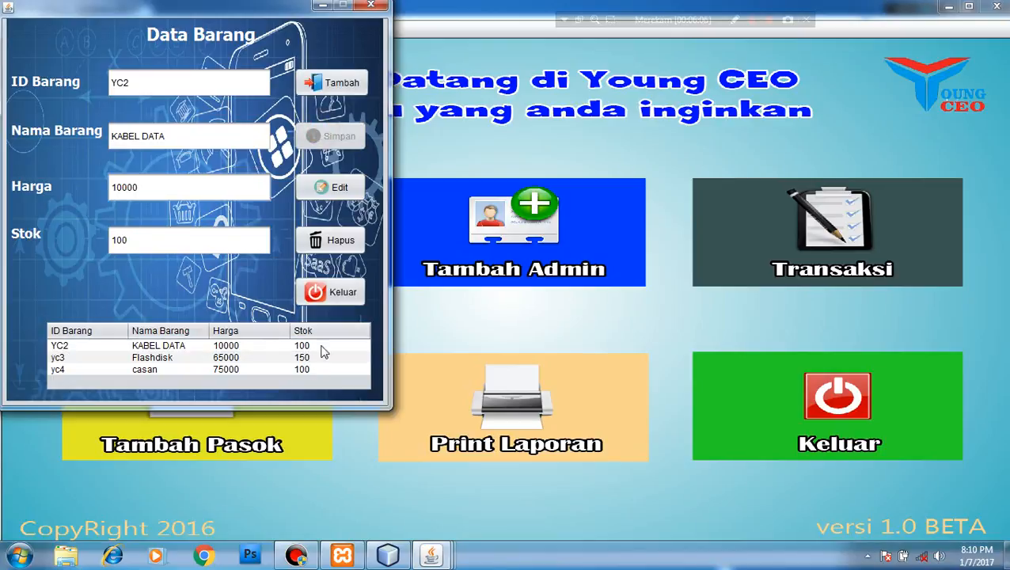
click(332, 294)
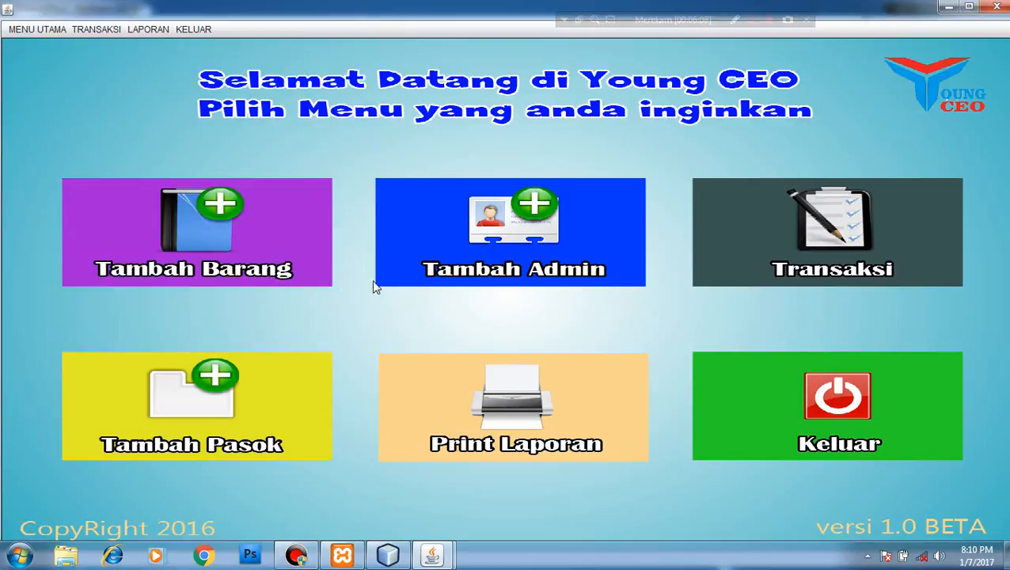
Open the Data Admin form from the Tambah Admin tile on the main menu
click(545, 208)
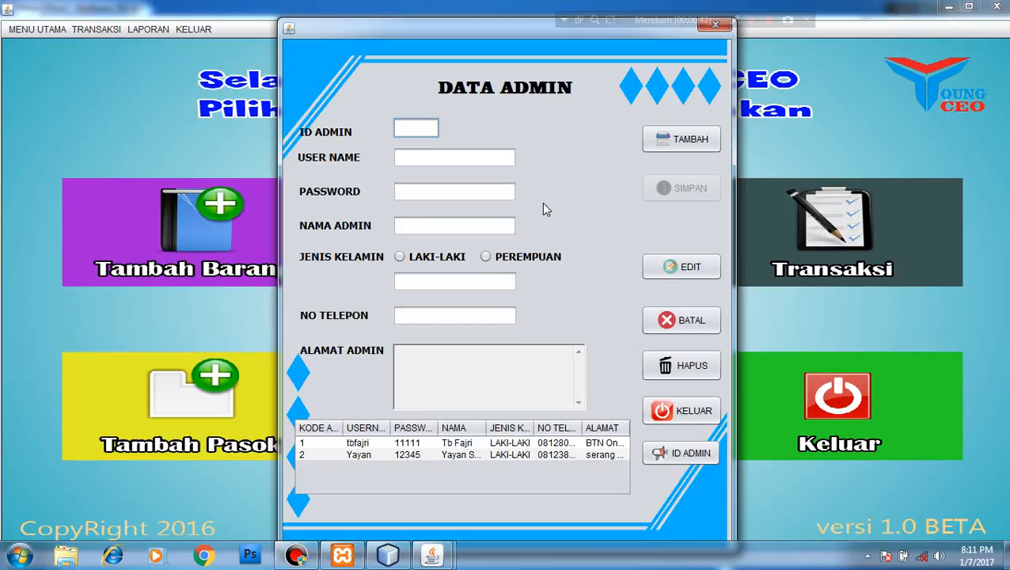
Start admin record ID 3 and fill in its user name and password
click(689, 139)
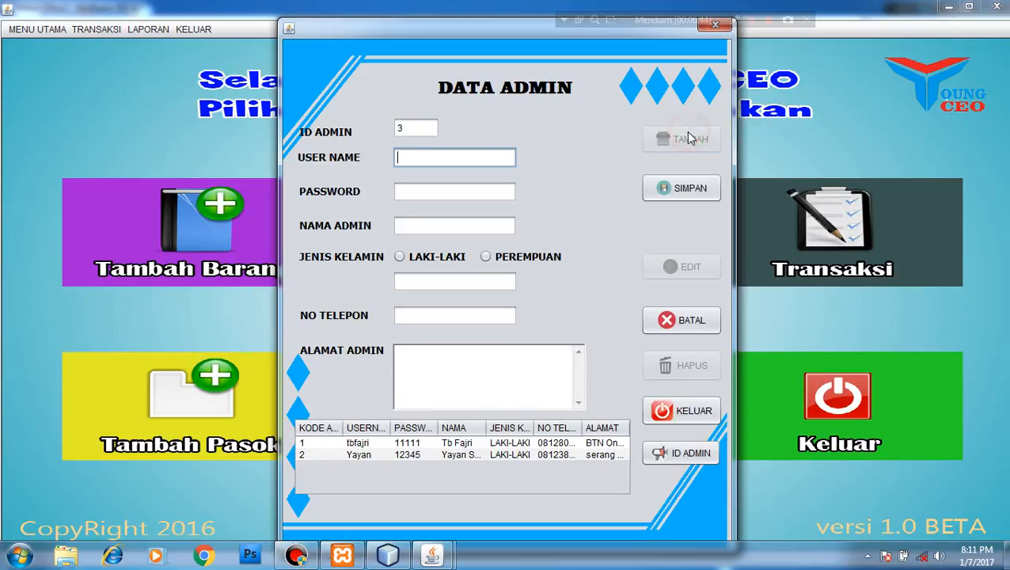
click(425, 128)
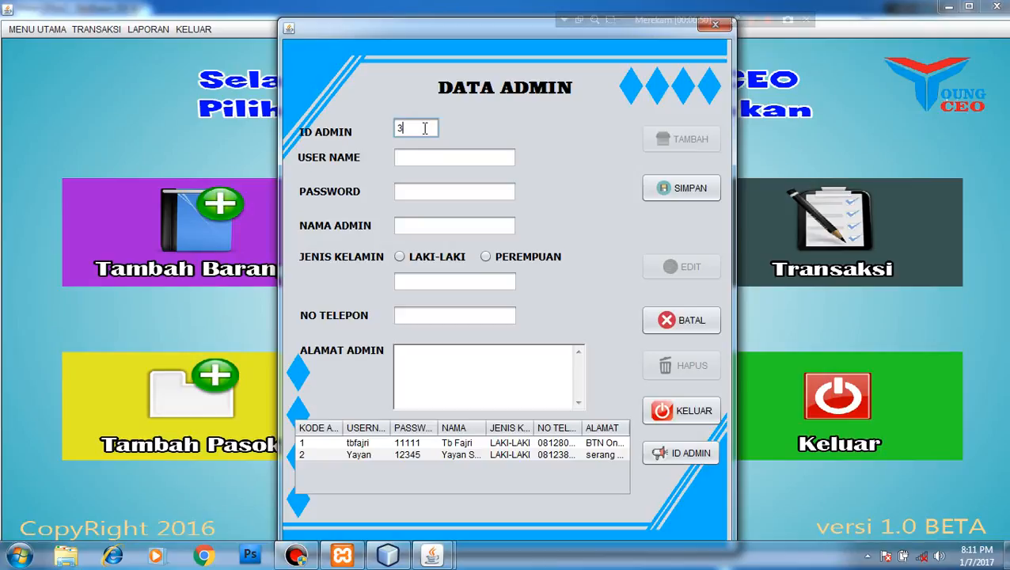
click(436, 158)
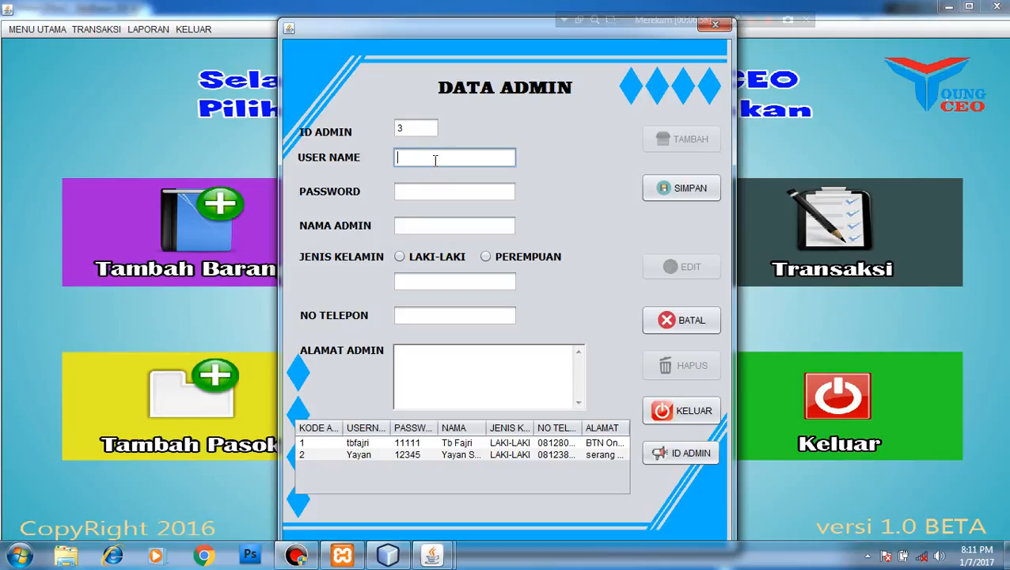
text(t)
key(BackSpace)
text(havid)
click(427, 185)
text(12345)
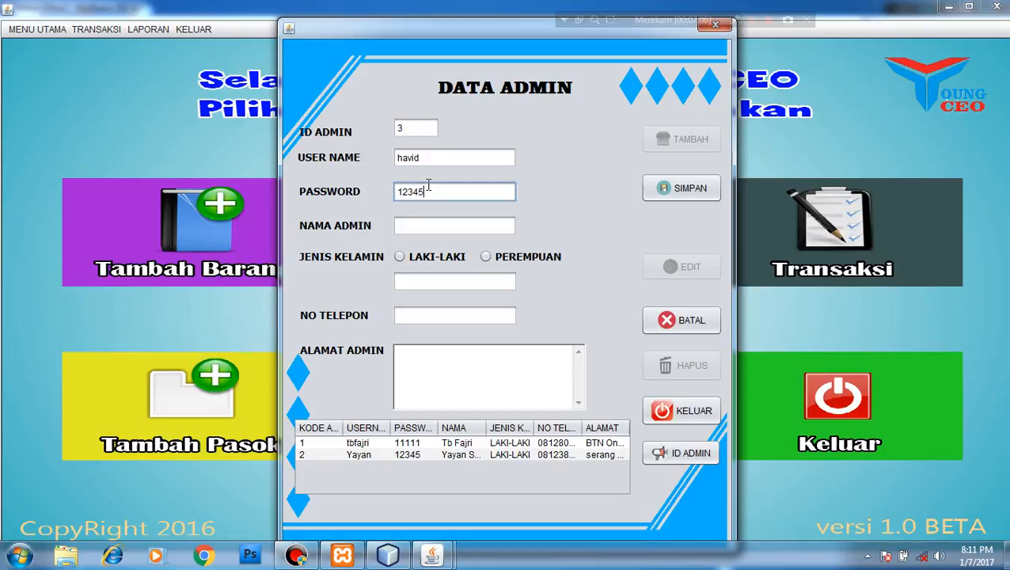
Enter the admin's full name, gender LAKI-LAKI, phone number and address, then save
click(413, 221)
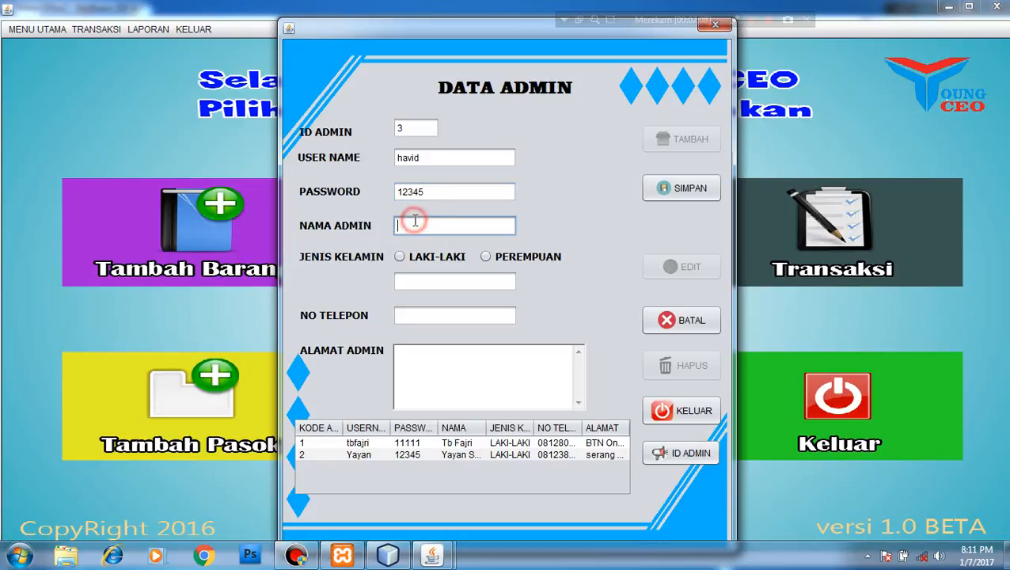
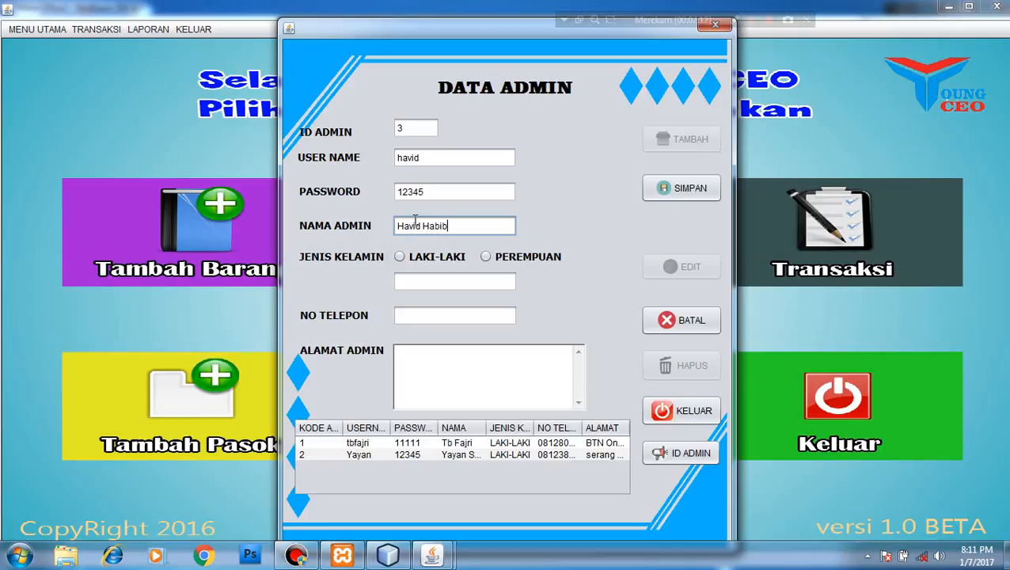
click(419, 259)
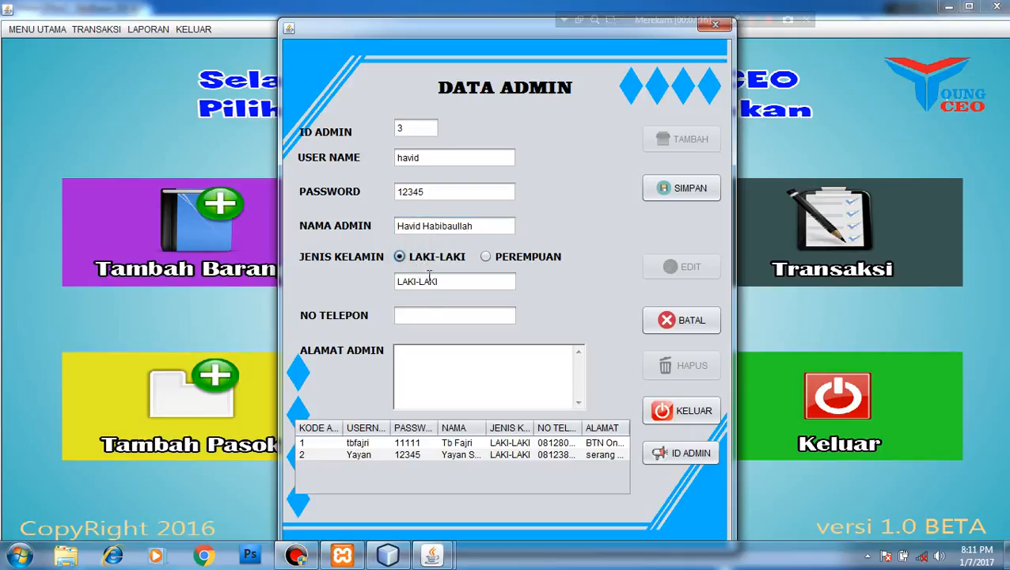
click(412, 313)
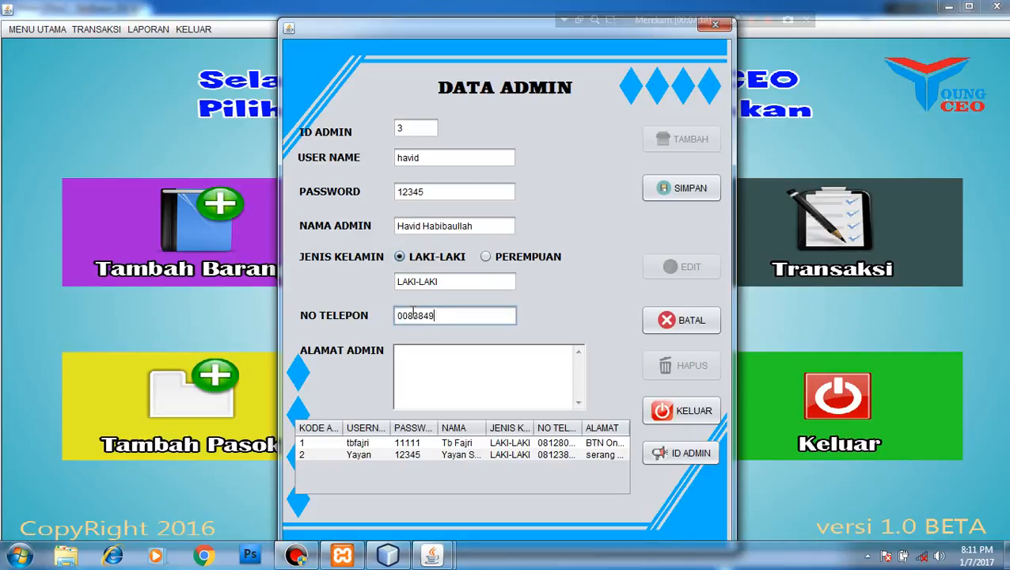
click(429, 363)
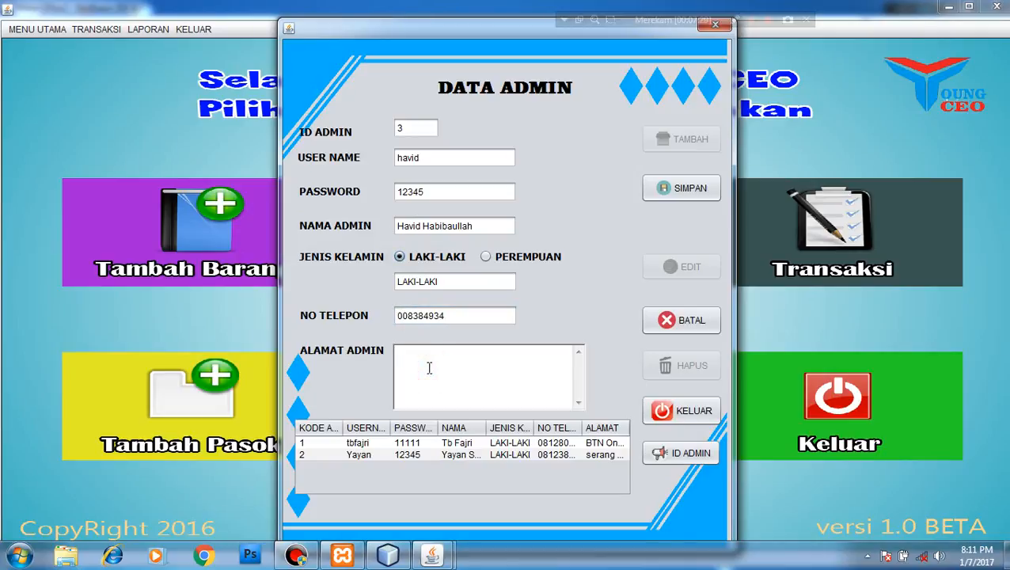
text(rangkasbitung lebak )
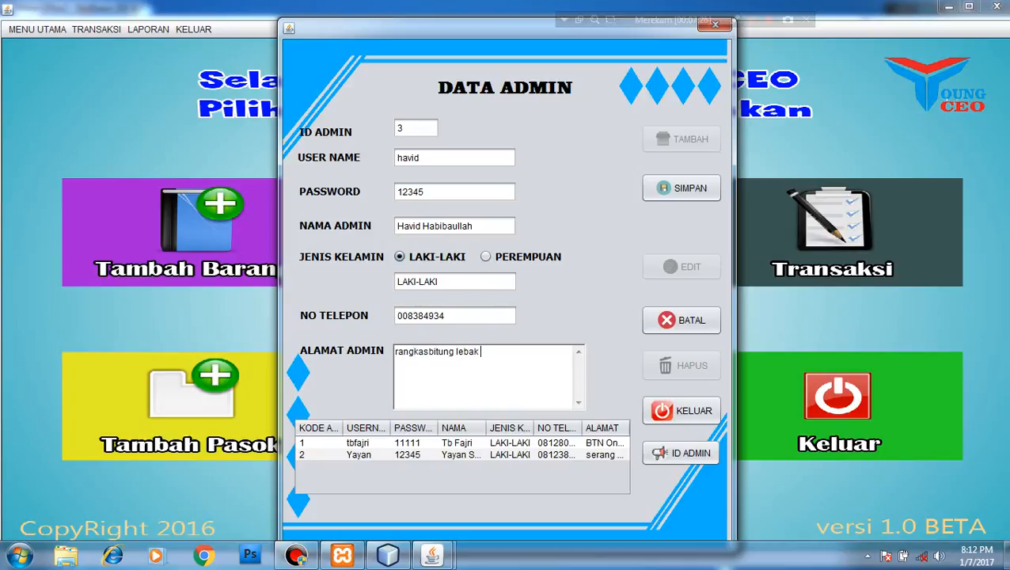
text(banten)
click(674, 190)
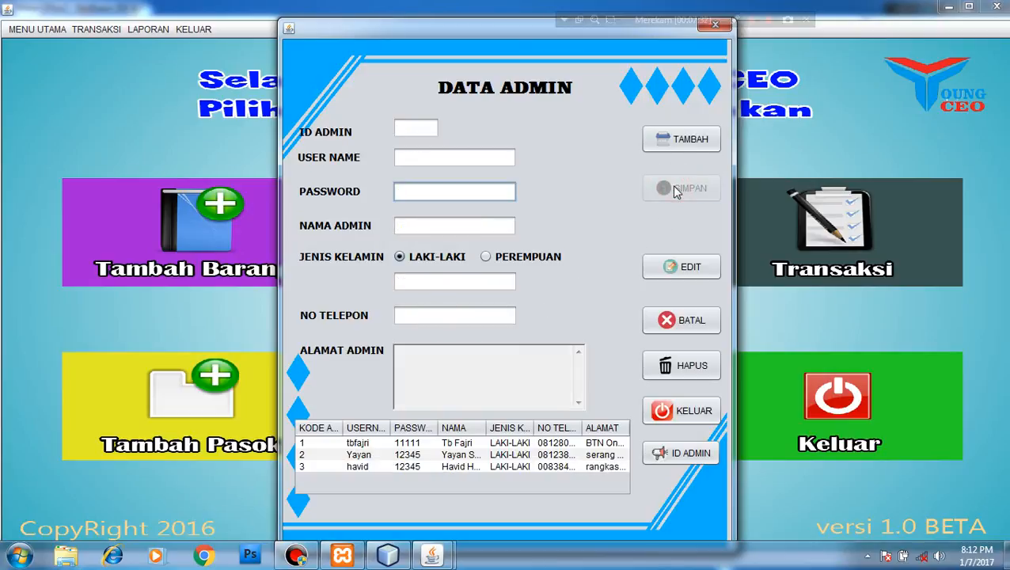
Browse the saved admin records, ending with the second admin loaded in the form
click(377, 467)
click(386, 455)
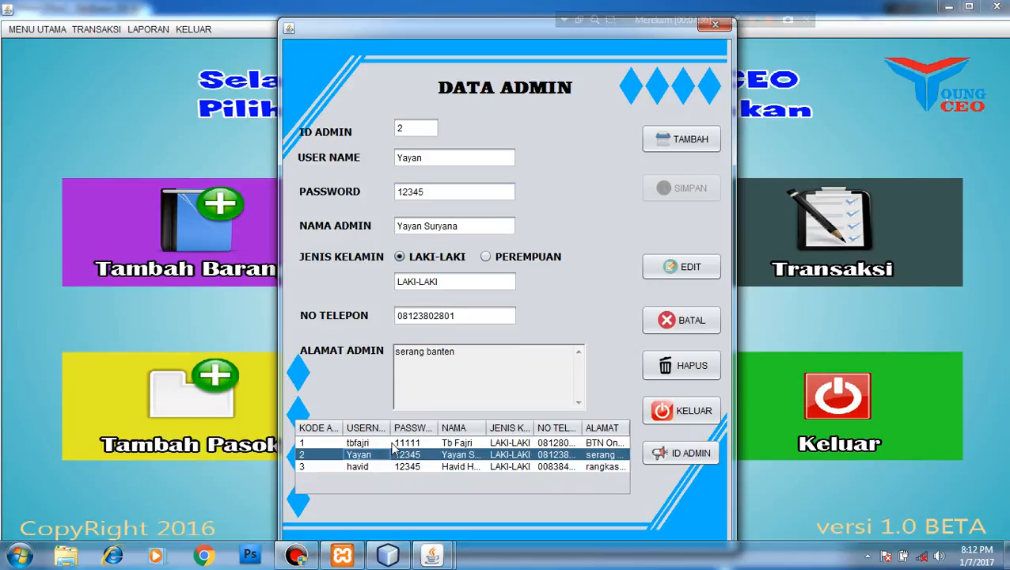
click(392, 444)
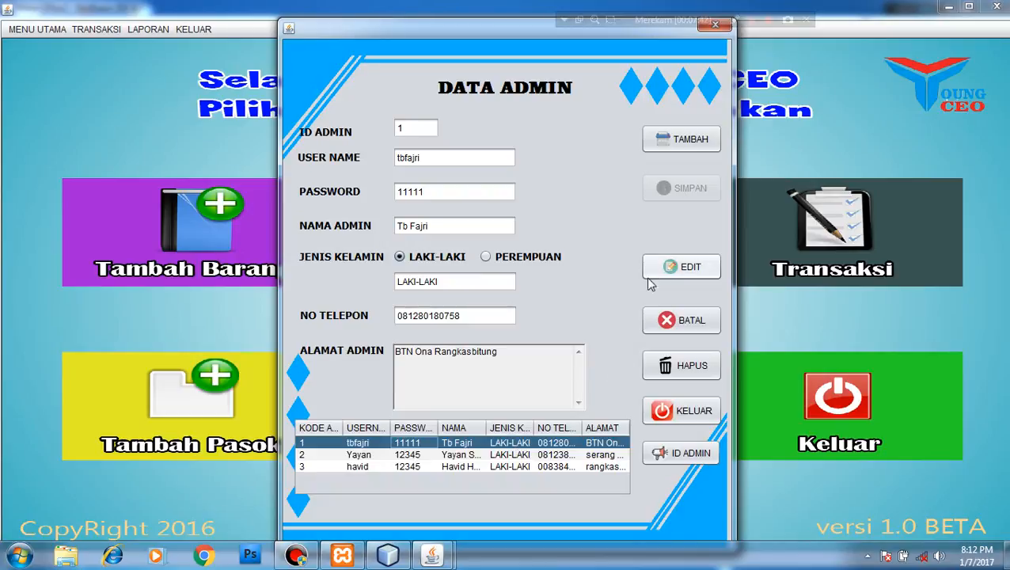
click(431, 455)
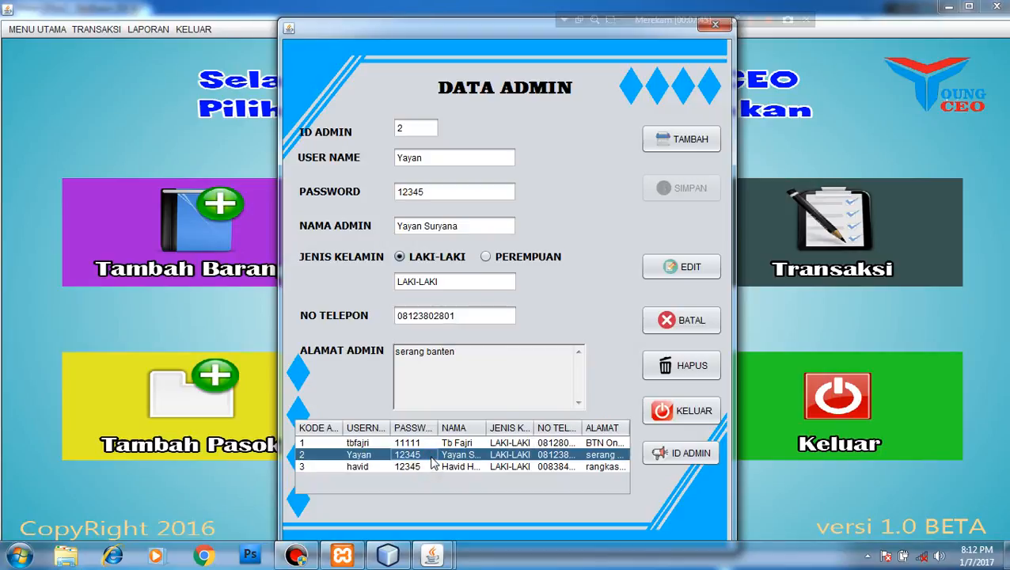
click(427, 444)
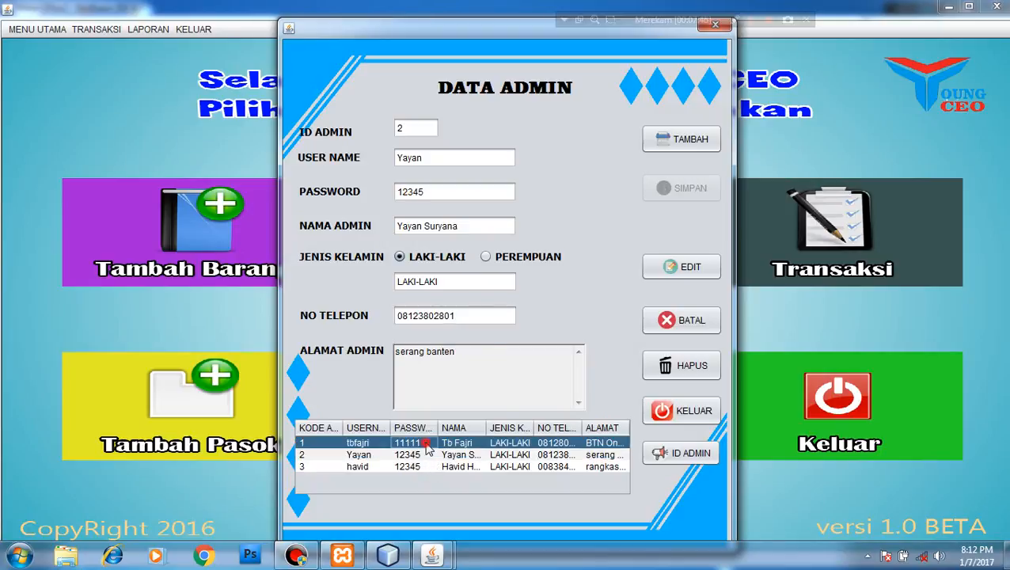
click(400, 466)
click(408, 455)
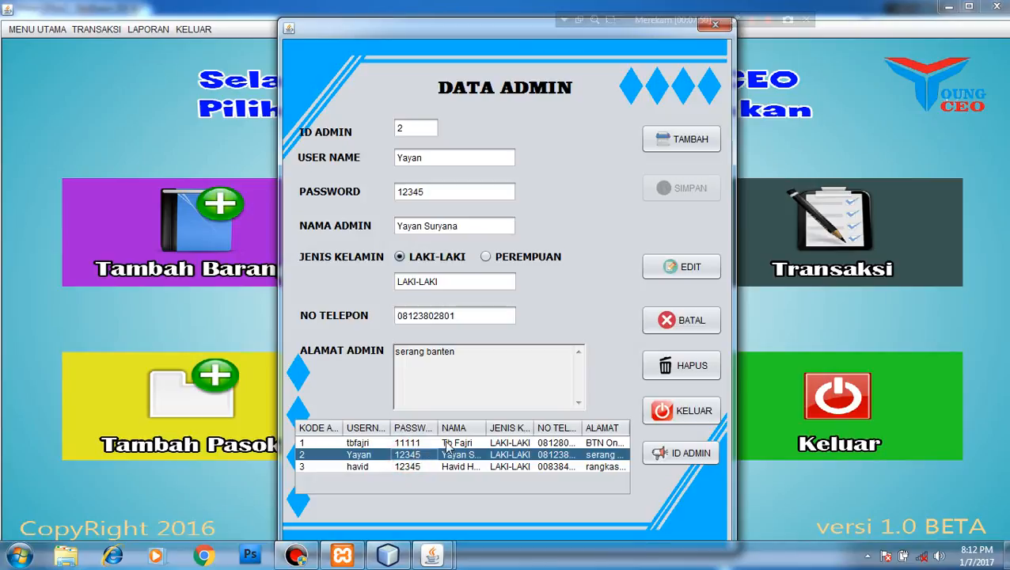
Replace the second admin's password with a new one and save it
click(674, 267)
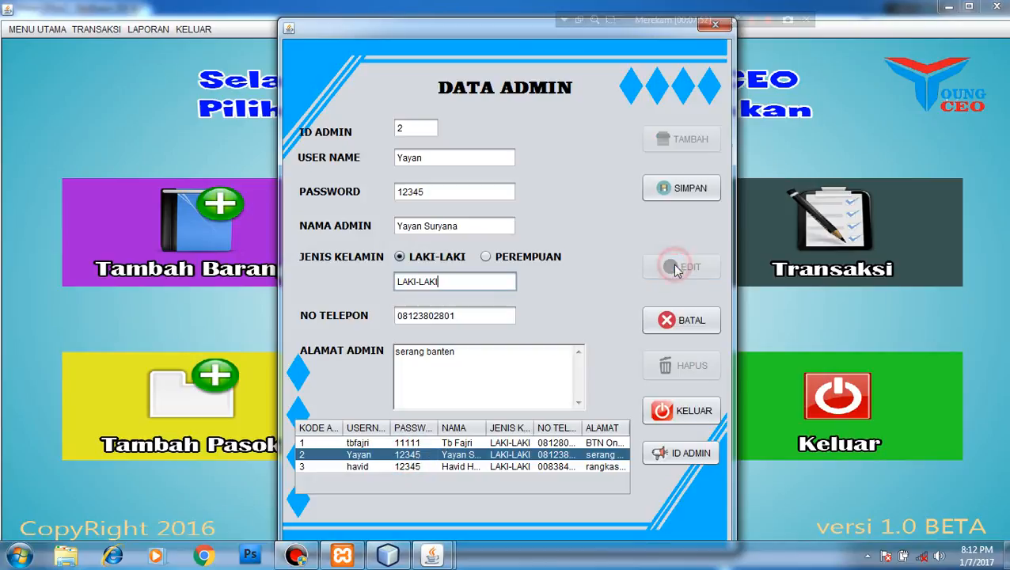
click(470, 191)
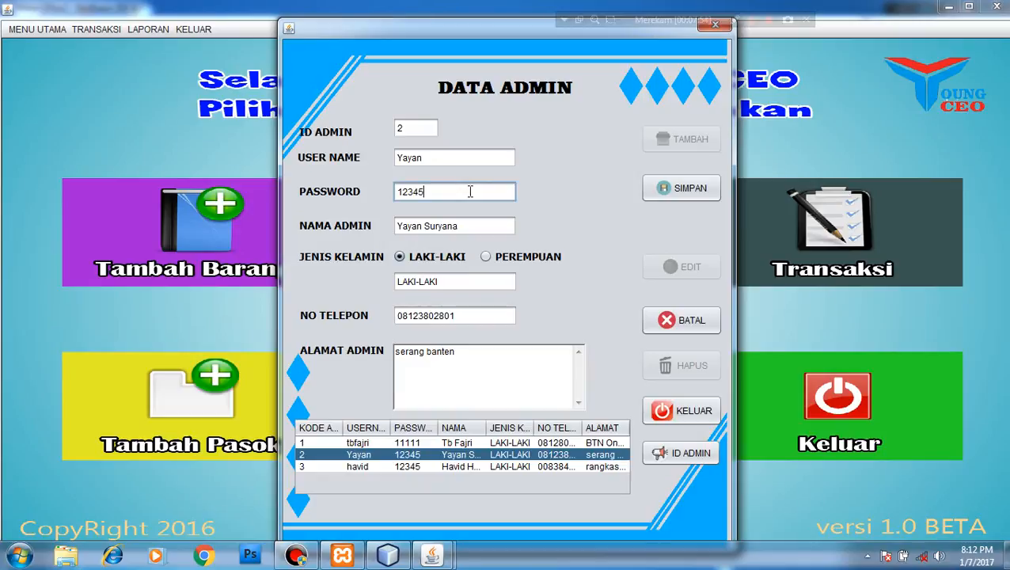
key(BackSpace)
key(BackSpace)
key(BackSpace)
key(BackSpace)
key(BackSpace)
text(12121)
click(677, 190)
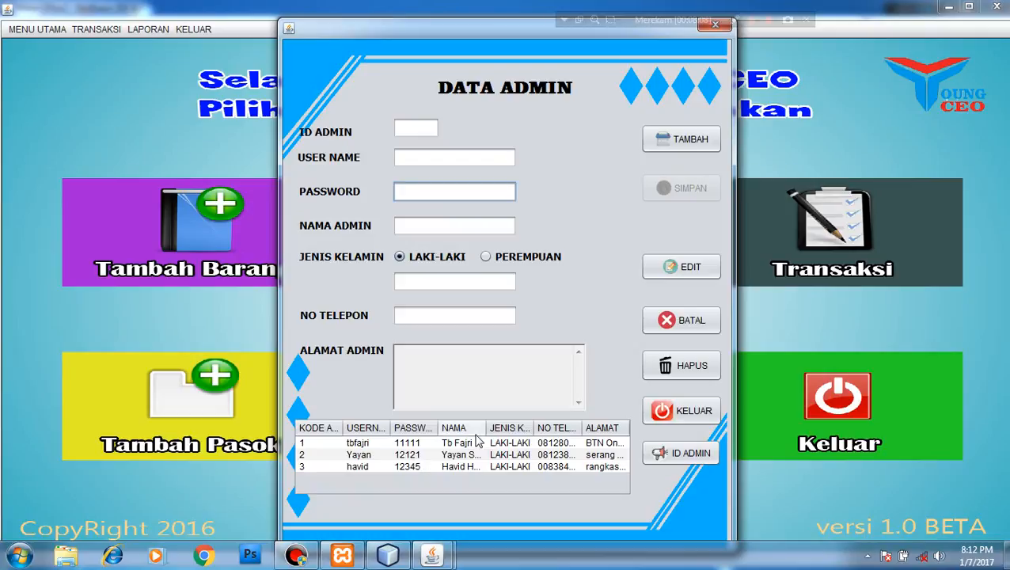
Dismiss the colour-scheme warning, cancel edits on admins 1 and 2, then load admin 3
click(492, 457)
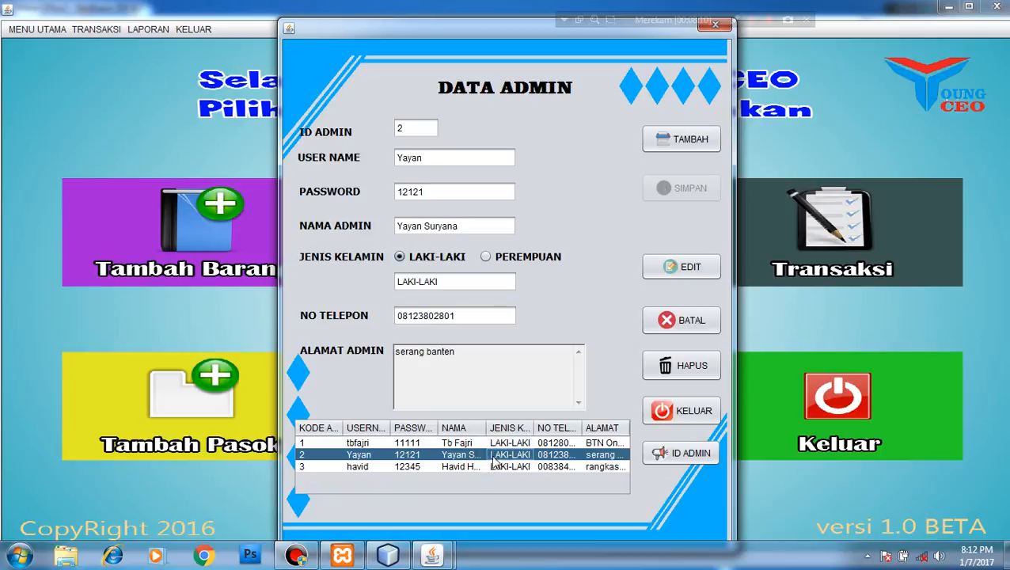
click(512, 445)
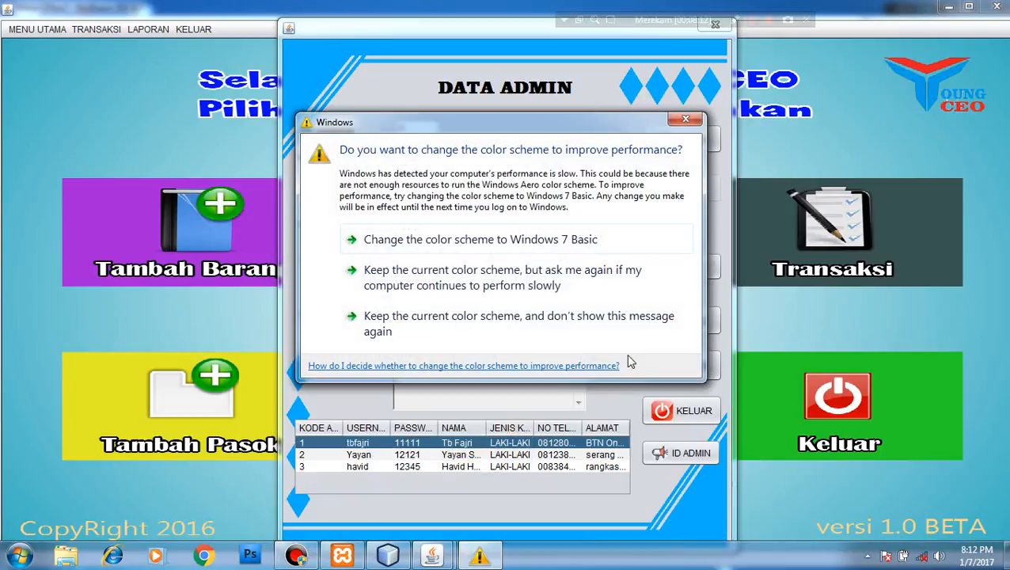
click(685, 120)
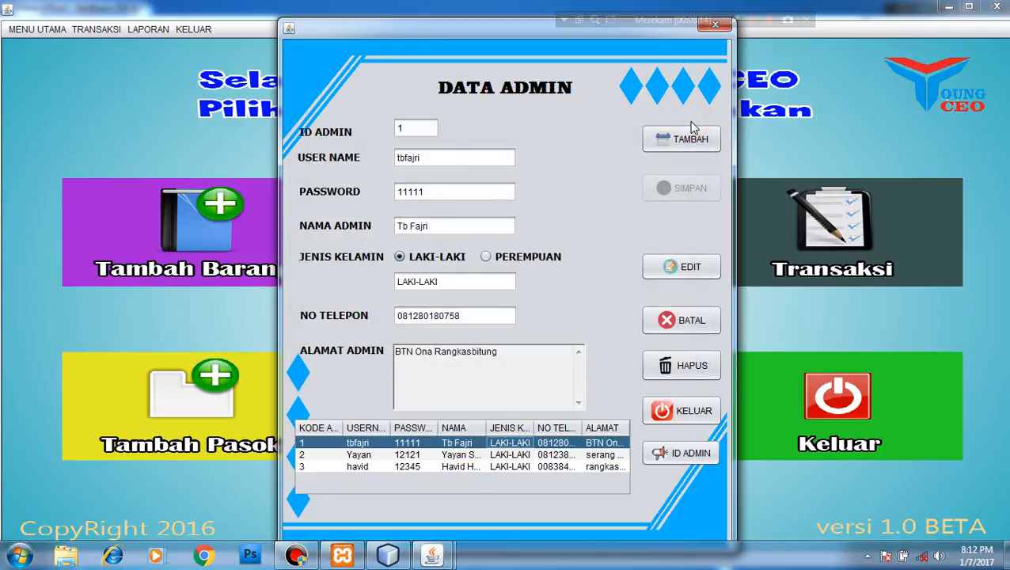
click(674, 269)
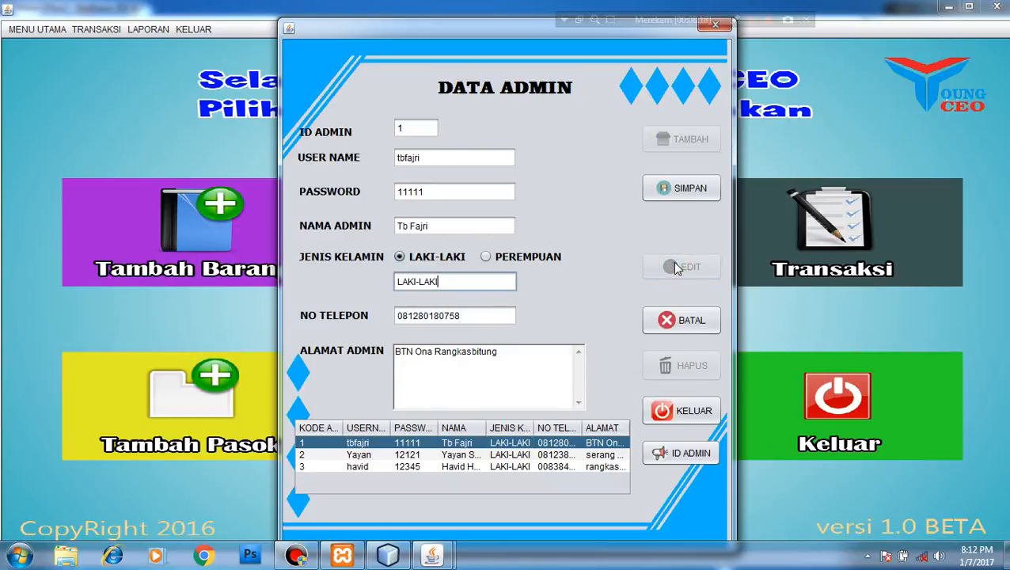
click(671, 324)
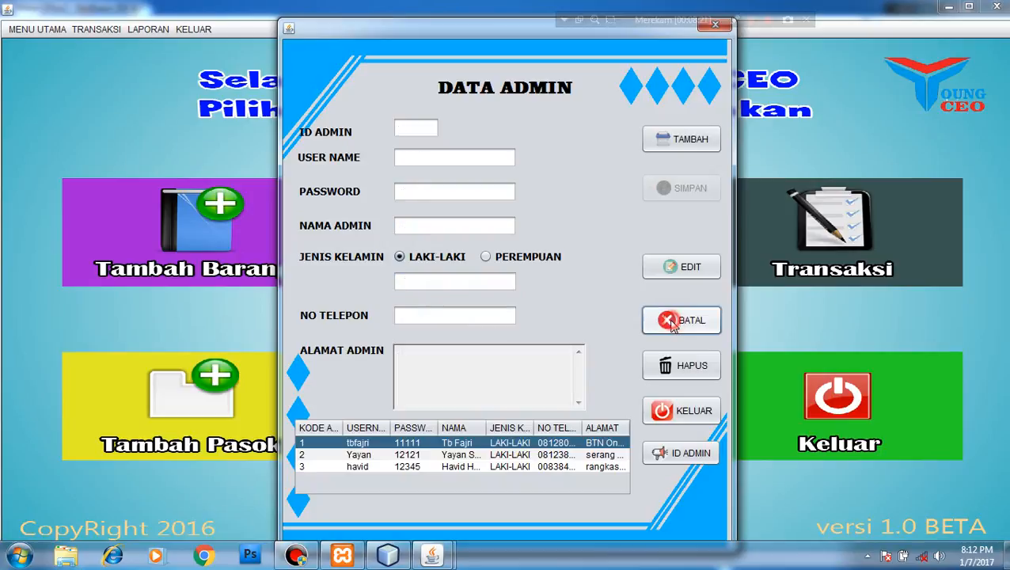
click(463, 455)
click(684, 319)
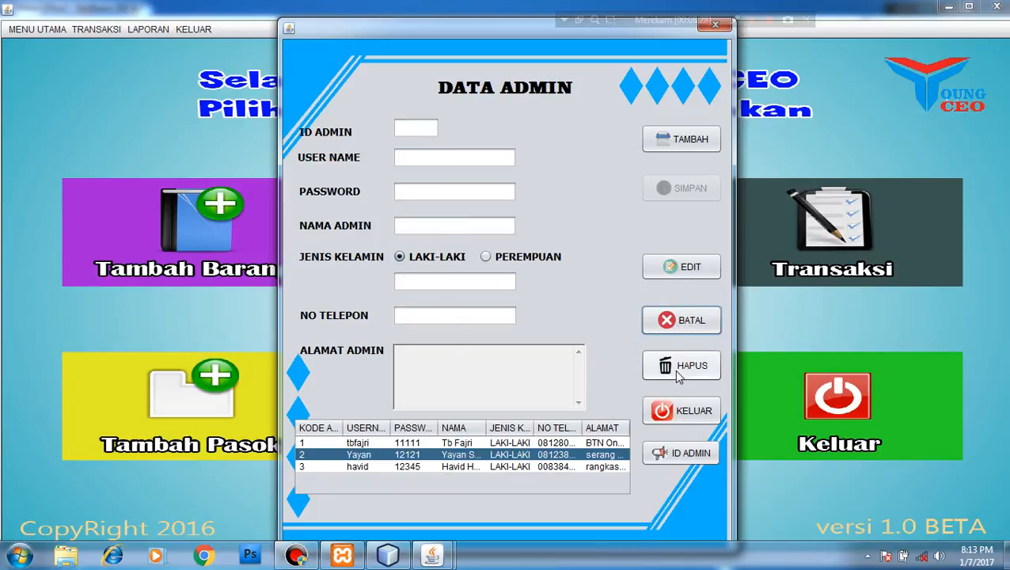
click(511, 467)
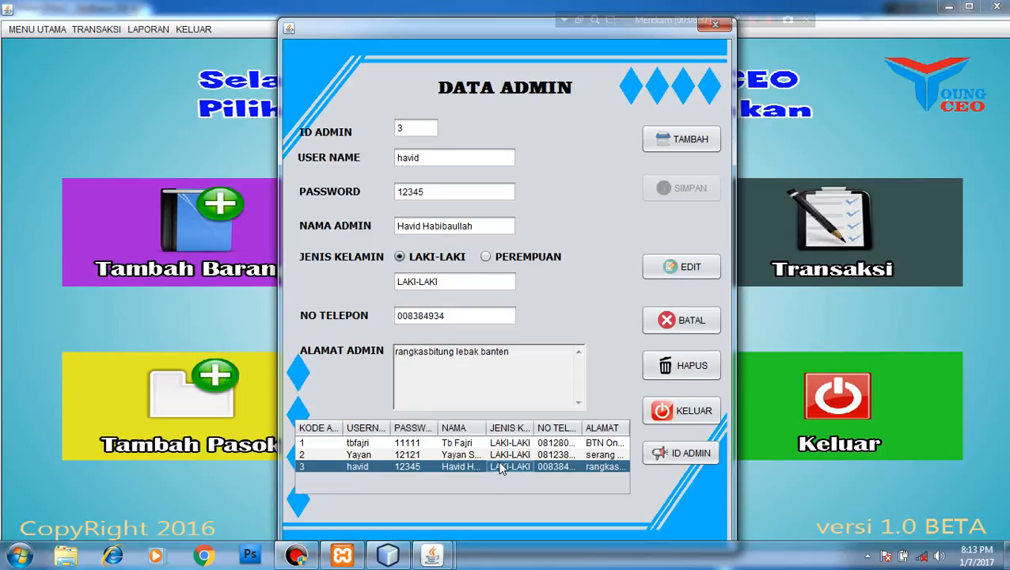
Delete admin ID 3 with HAPUS and open the Cari ID Admin search prompt
click(695, 374)
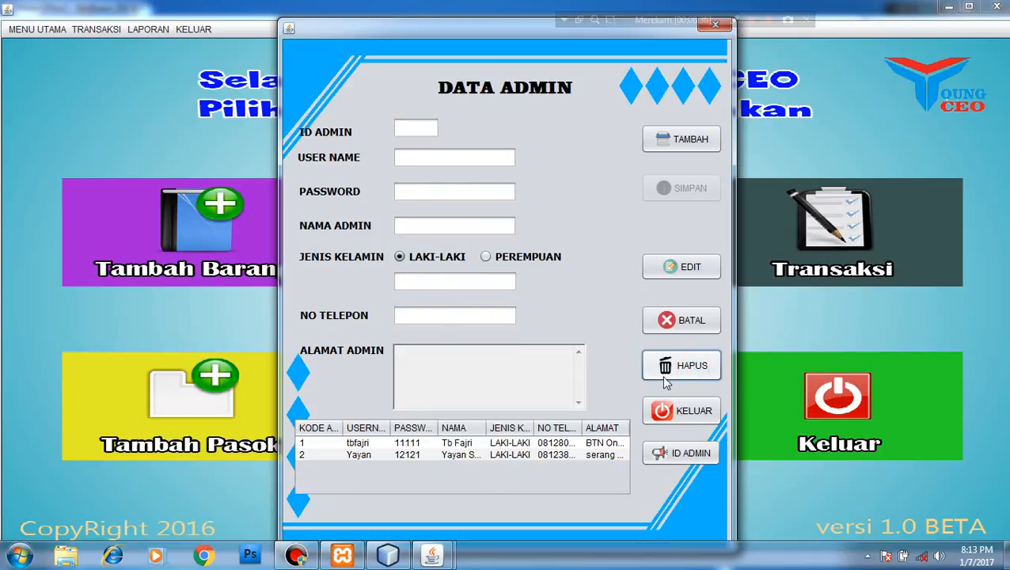
click(663, 455)
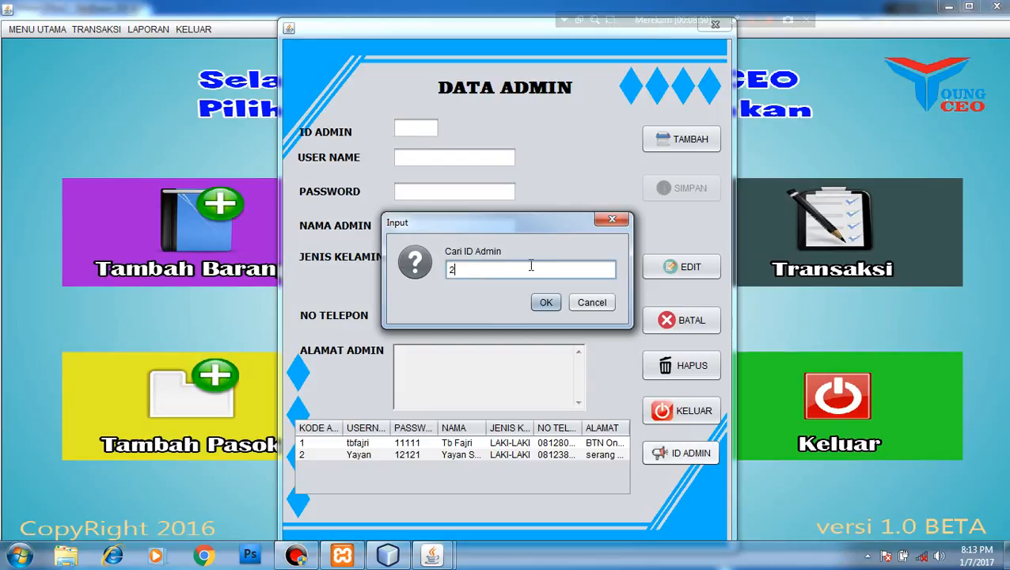
Search for admin ID 2, acknowledge the Data Ditemukan message, and close the admin window
click(544, 304)
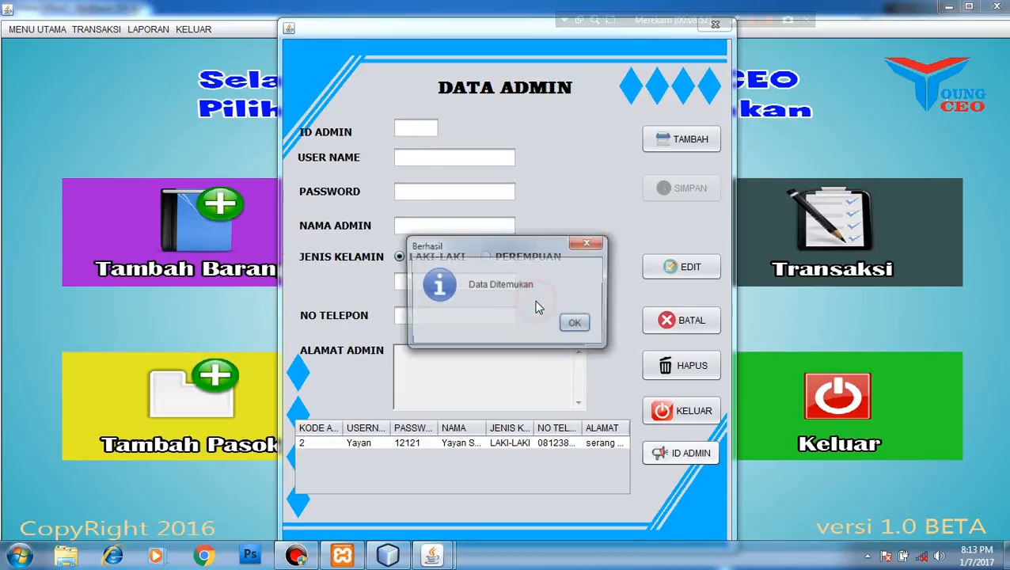
click(577, 325)
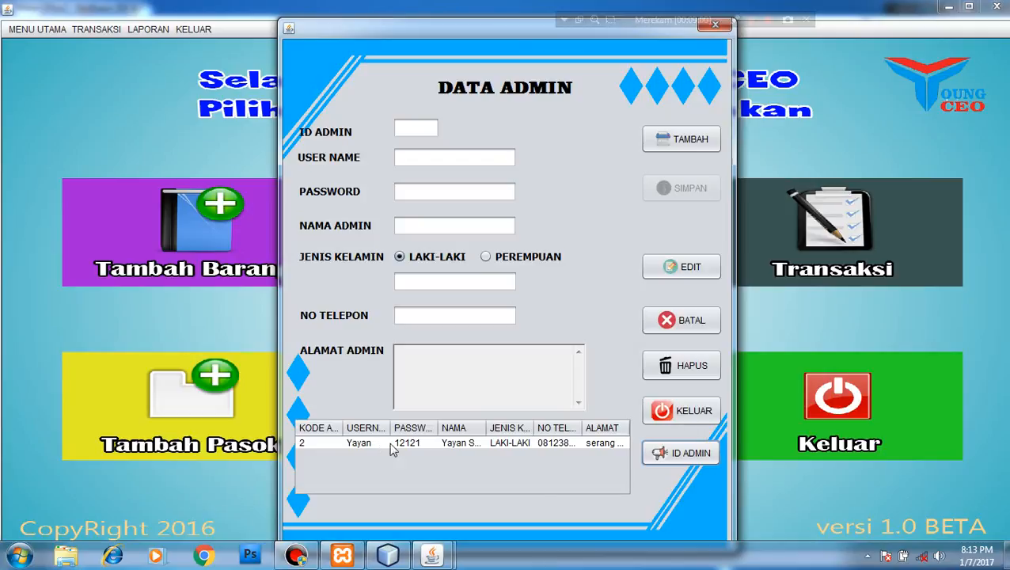
click(665, 415)
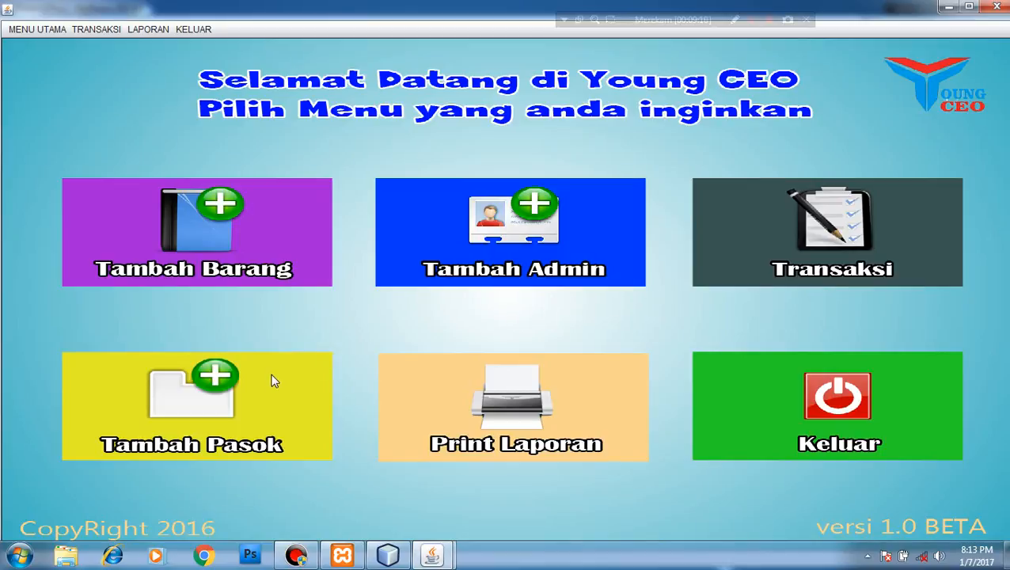
Open the Tambah Pasok supply window and load supply record 2 (keyboard, stock 100)
click(212, 379)
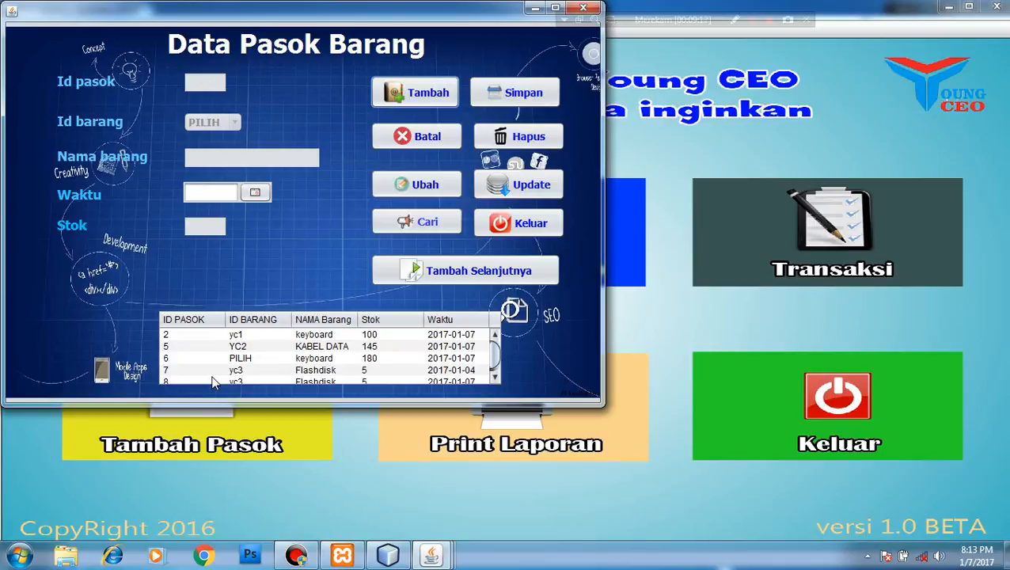
click(363, 333)
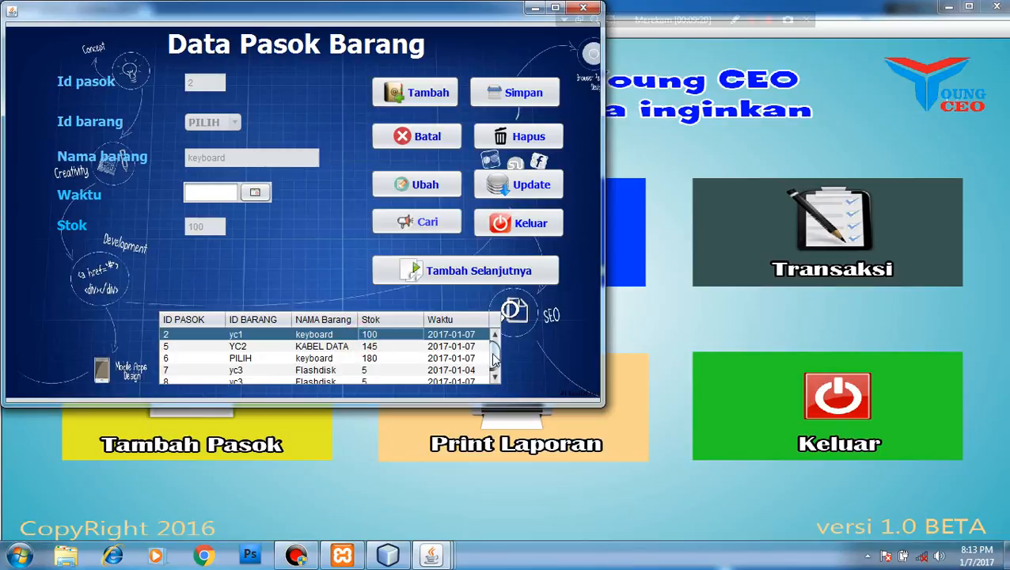
click(494, 378)
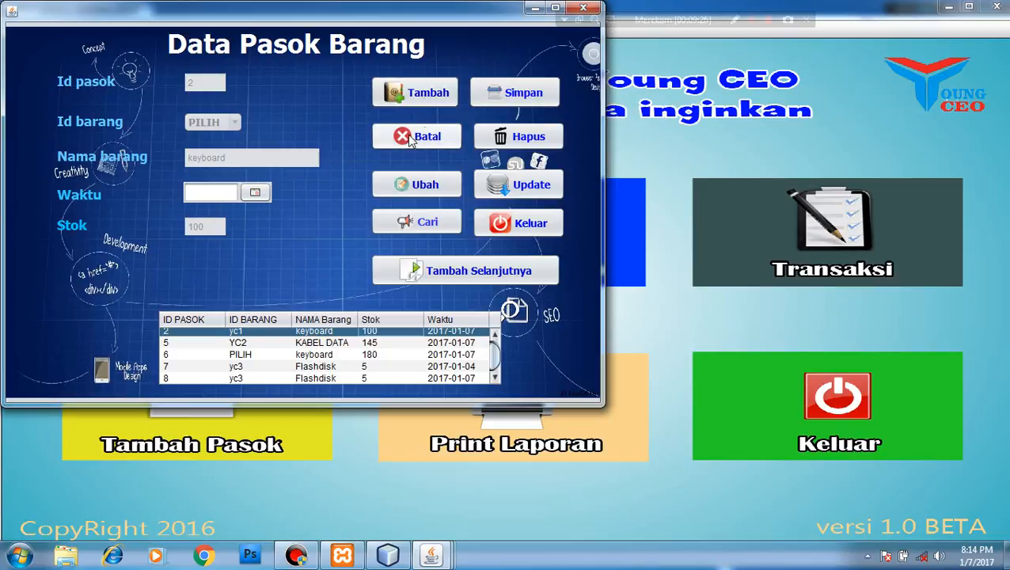
Save supply record 9 for item yc4 with a calendar-picked date and stock 100, then load it
click(418, 95)
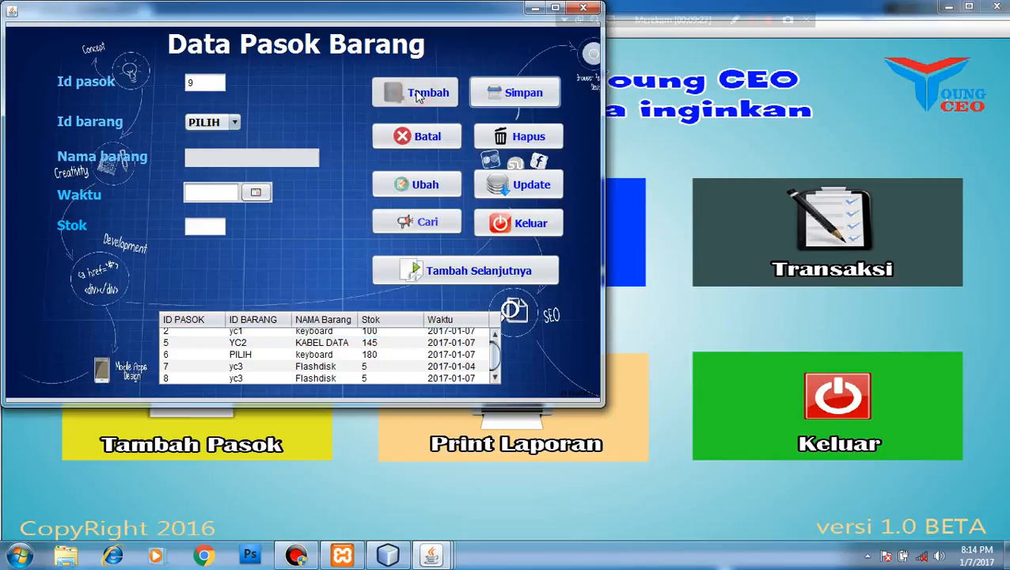
click(234, 121)
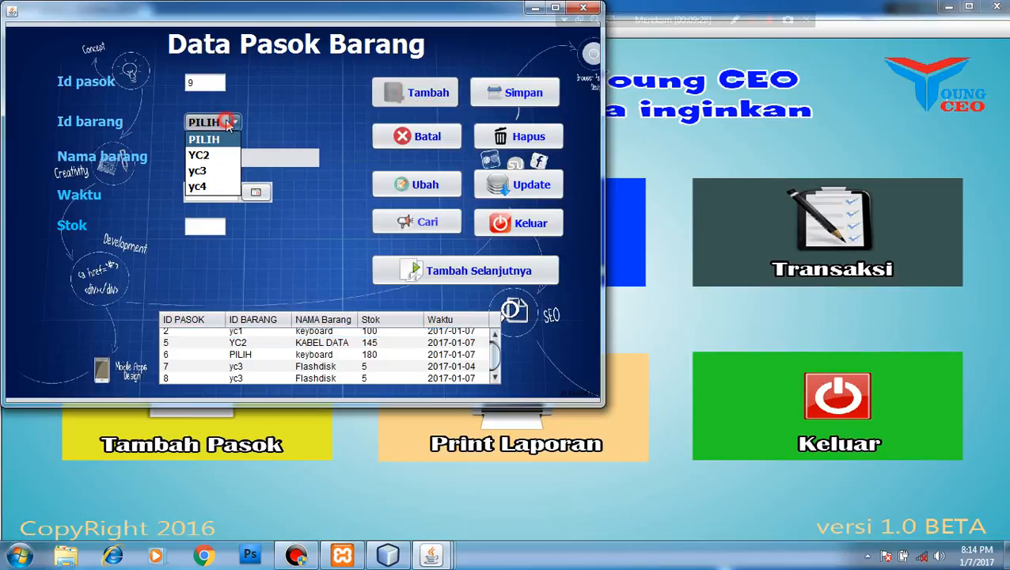
click(198, 186)
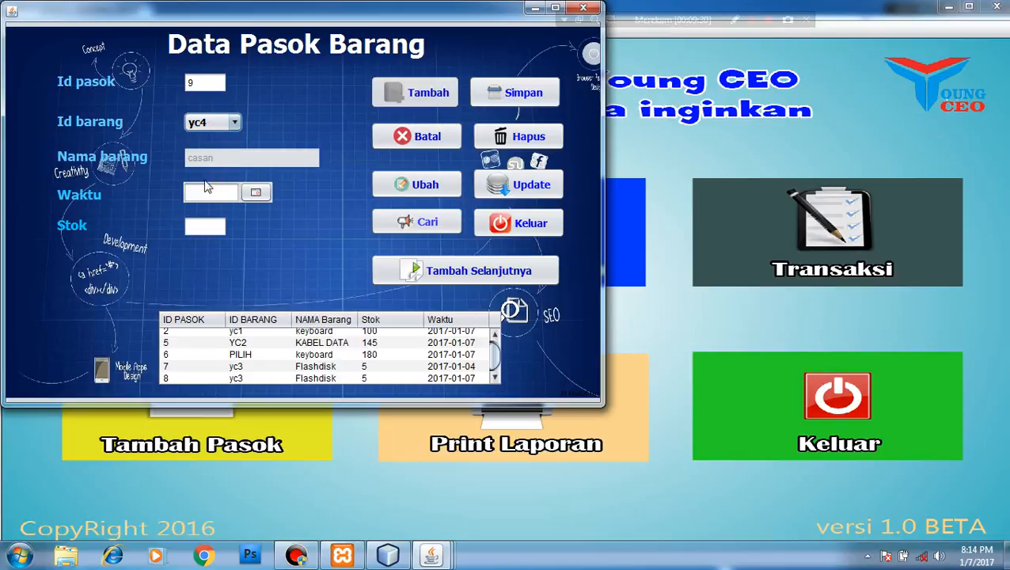
click(256, 192)
click(207, 263)
click(204, 226)
text(1)
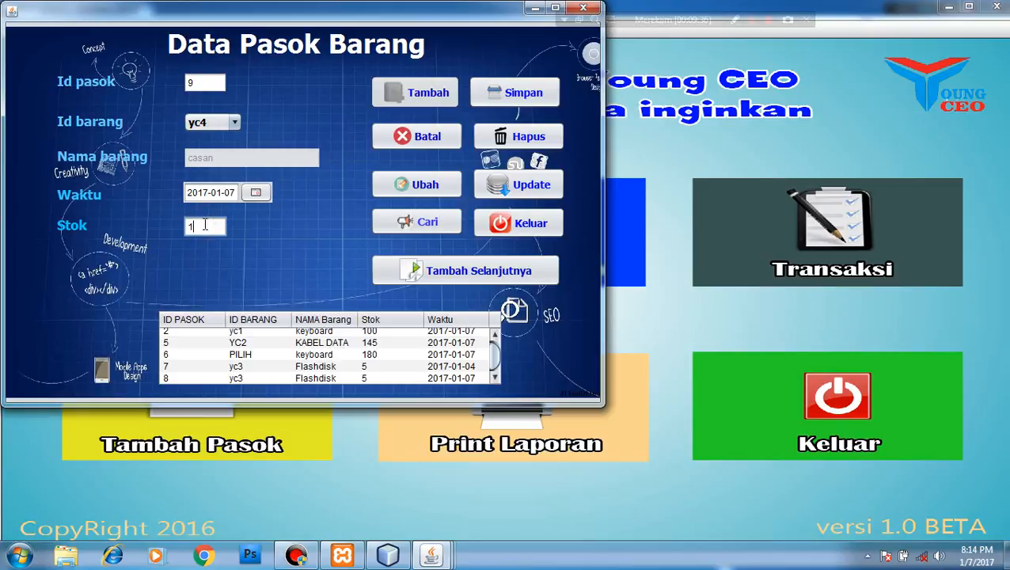
text(00)
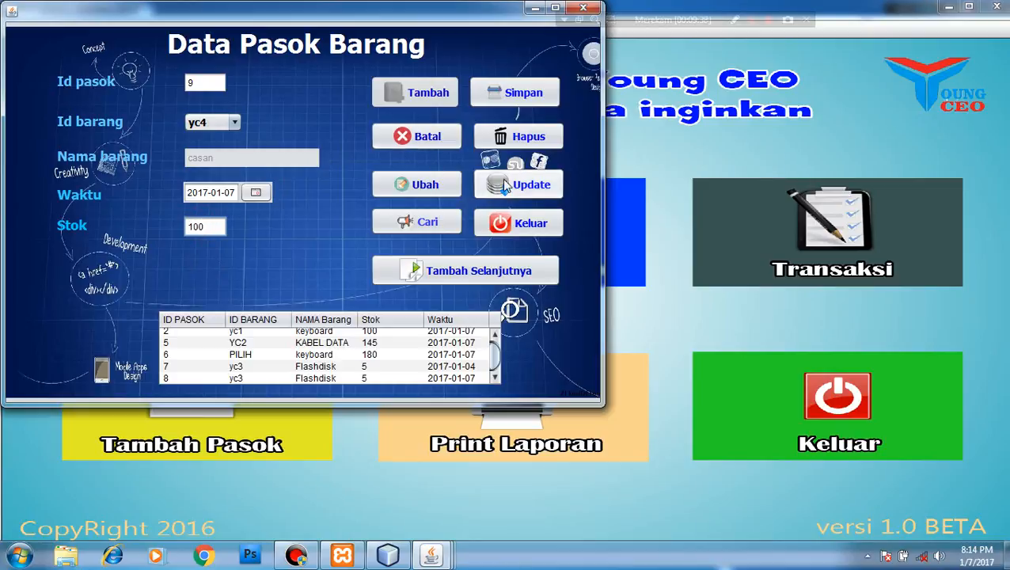
click(510, 94)
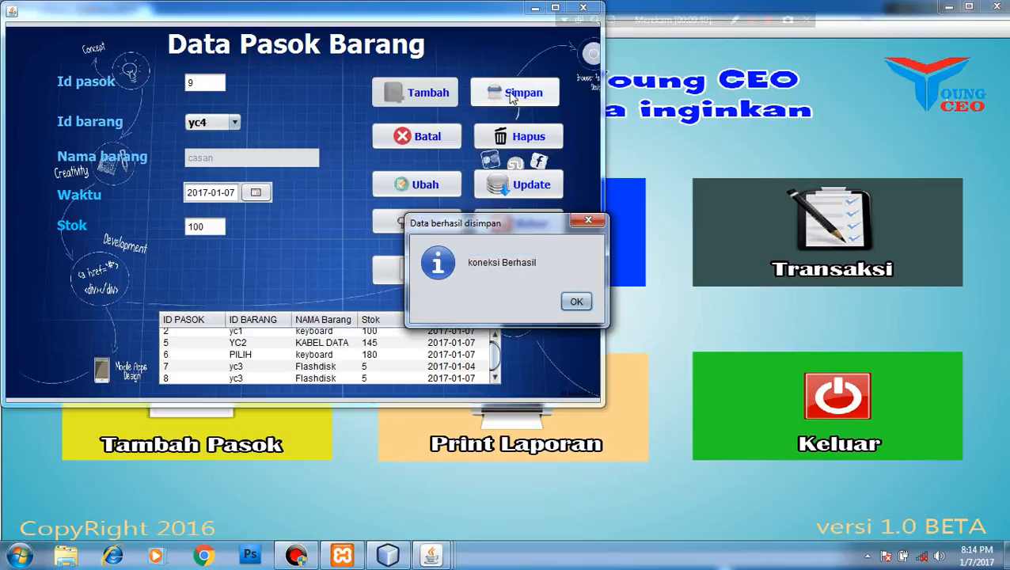
click(577, 300)
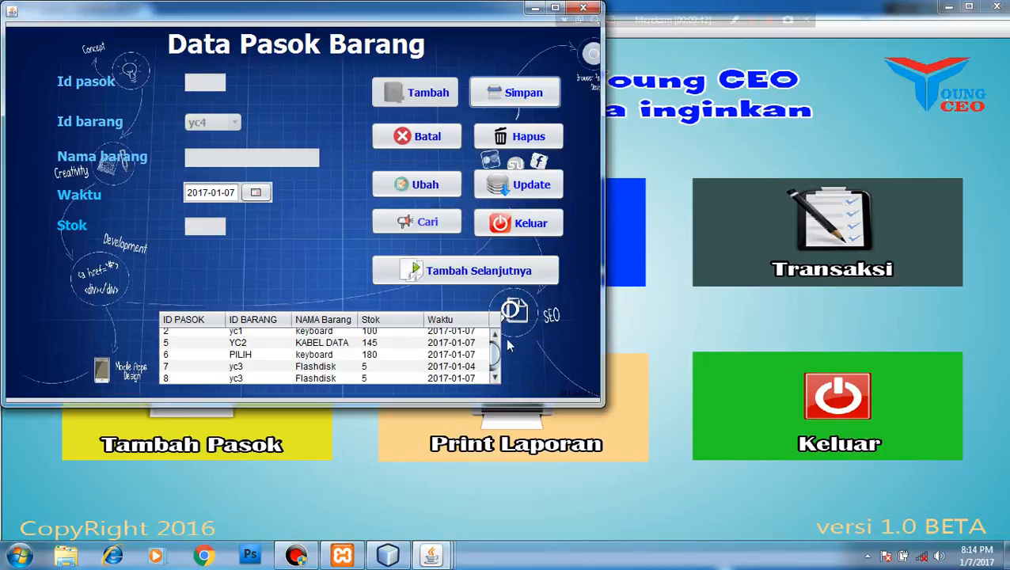
drag(487, 354, 494, 364)
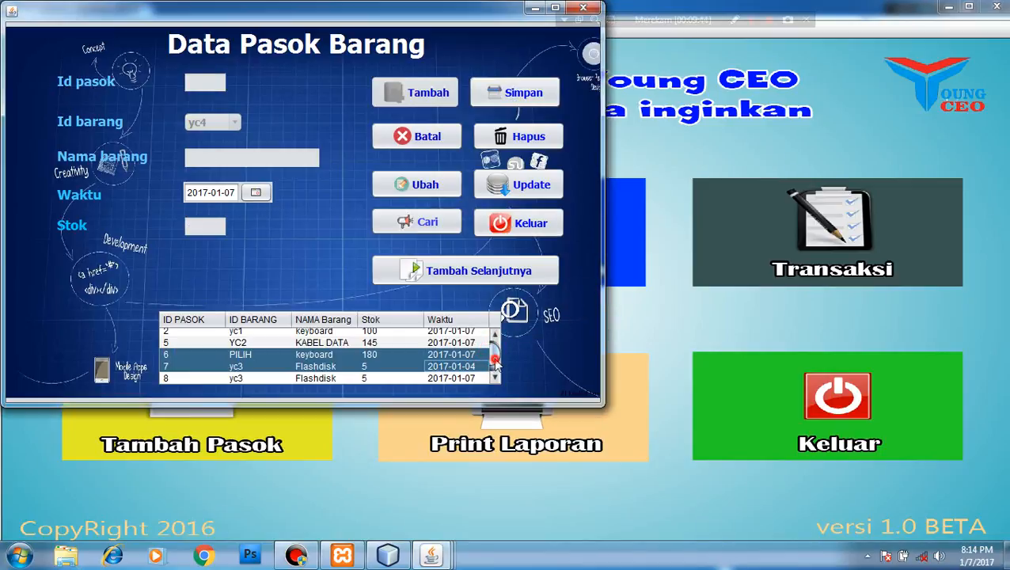
click(496, 380)
click(448, 378)
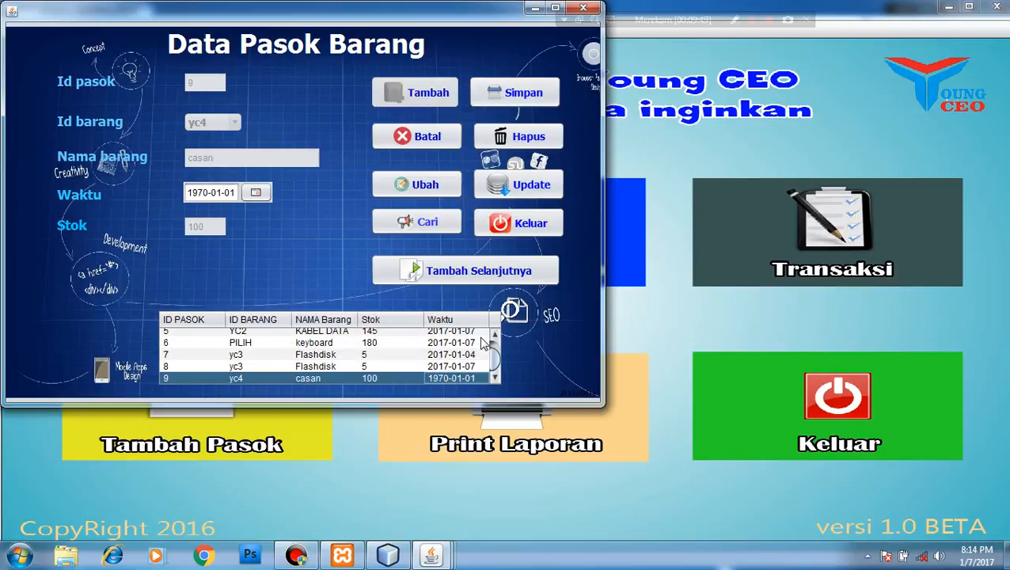
Change the stock of keyboard supply record 6 from 180 to 100 and confirm the update
click(464, 343)
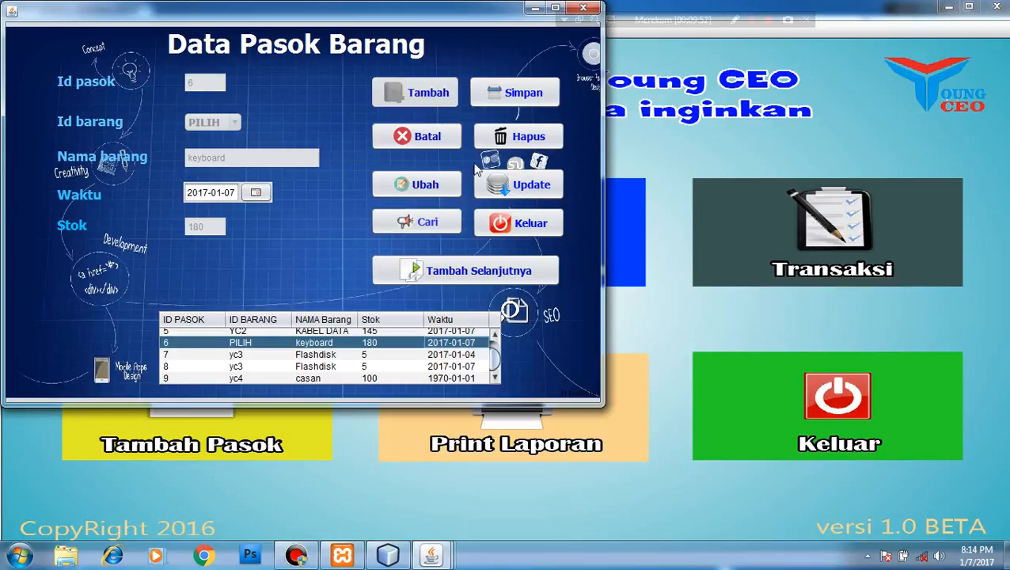
click(425, 184)
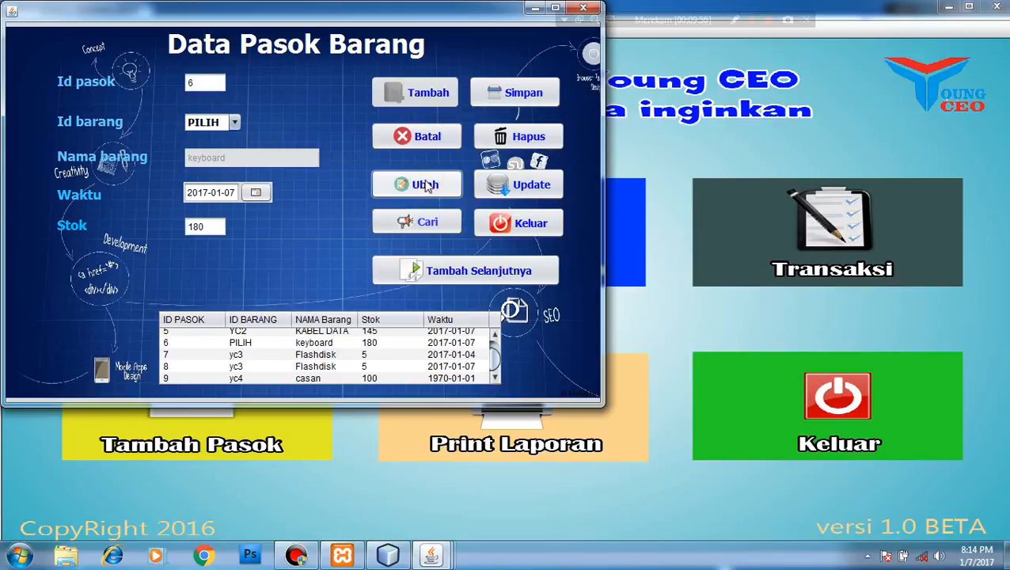
double_click(210, 226)
text(1)
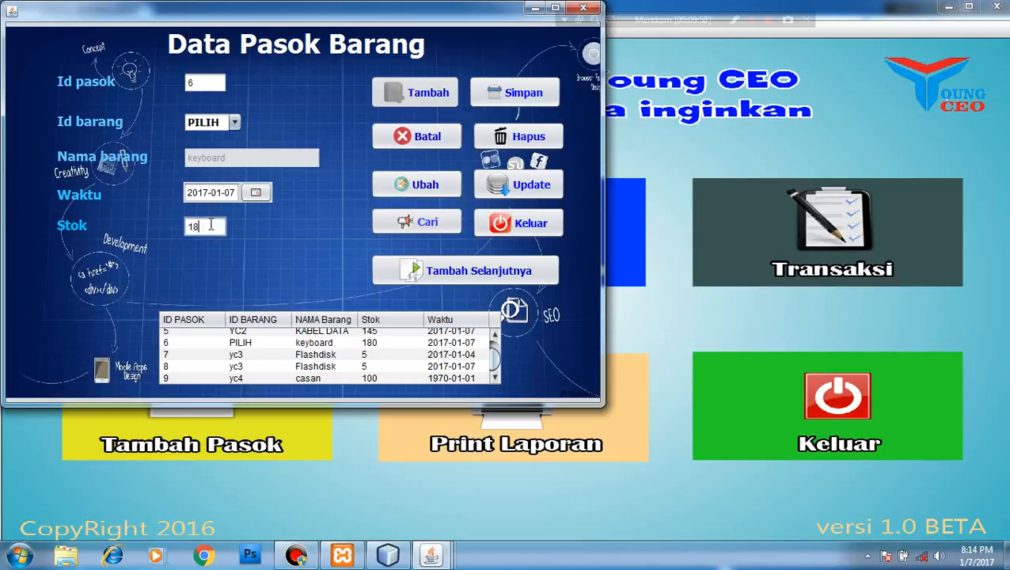
text(00)
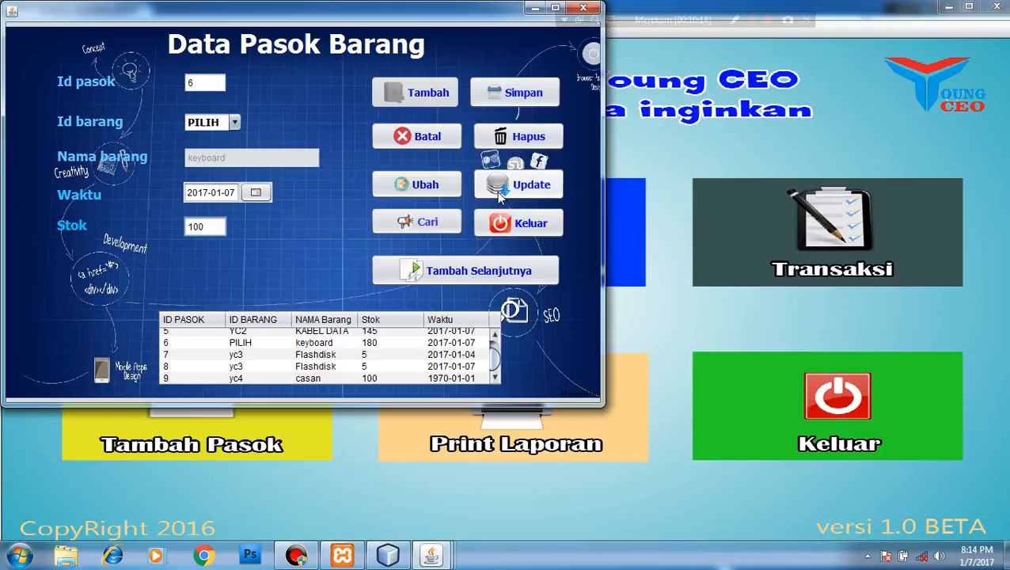
click(499, 197)
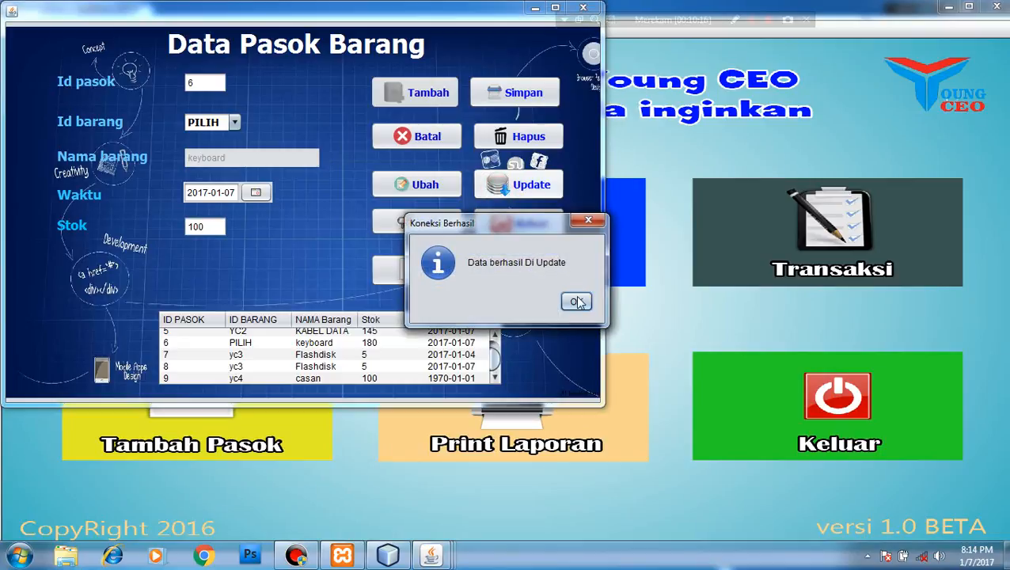
click(577, 302)
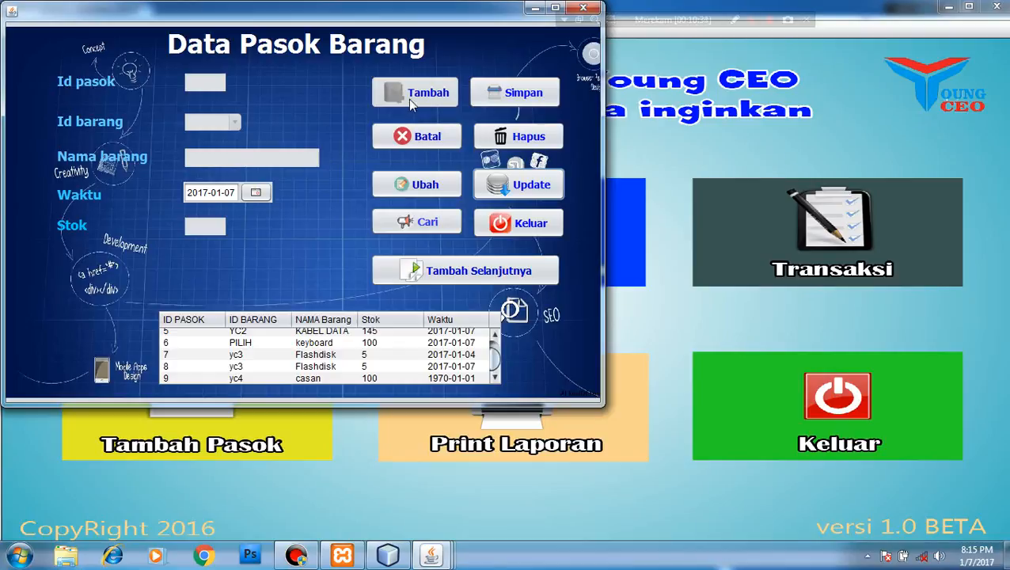
Add supply record 10 for item yc3 (Flashdisk) with stock 12 and save it
click(469, 277)
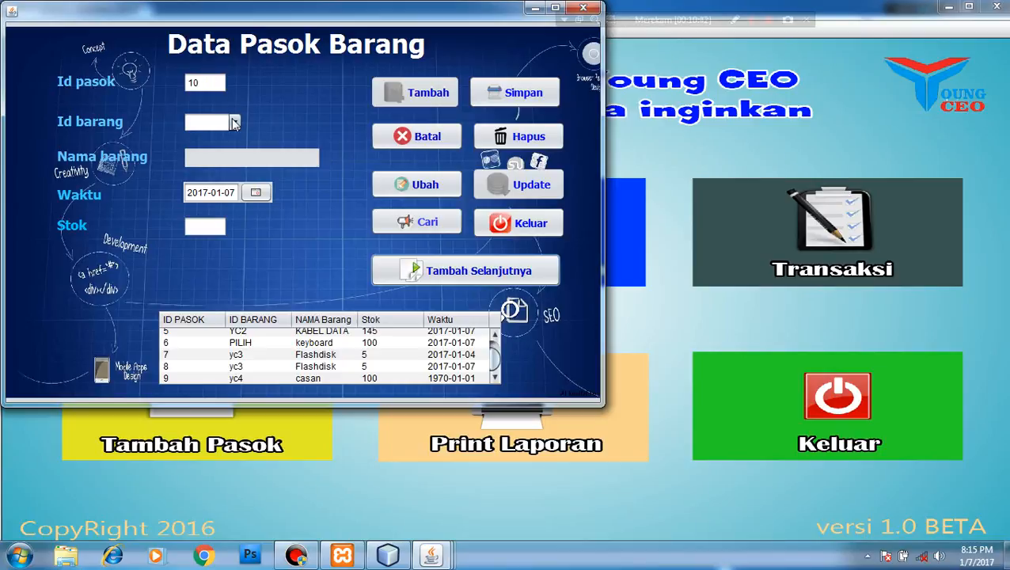
click(233, 122)
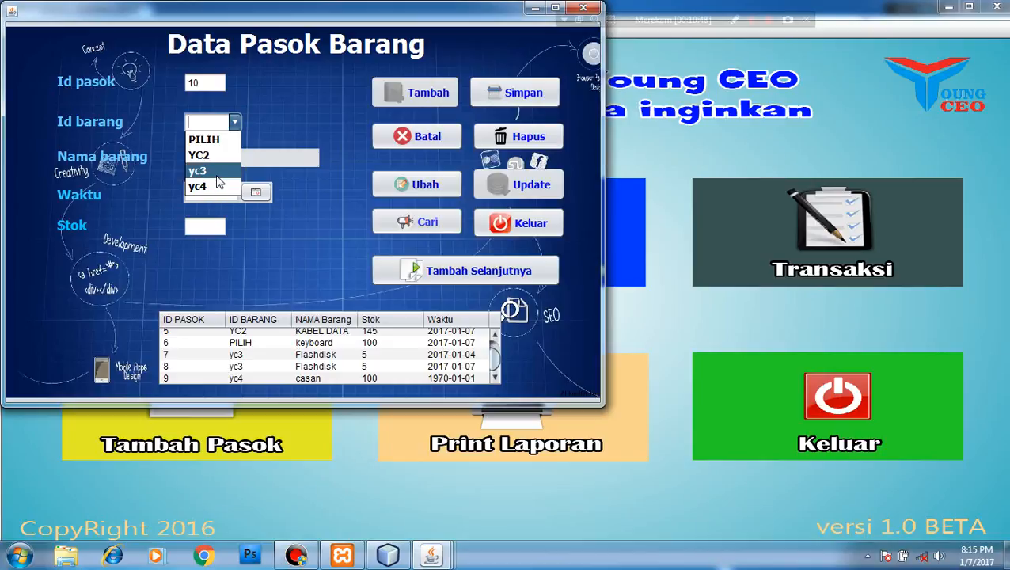
click(216, 174)
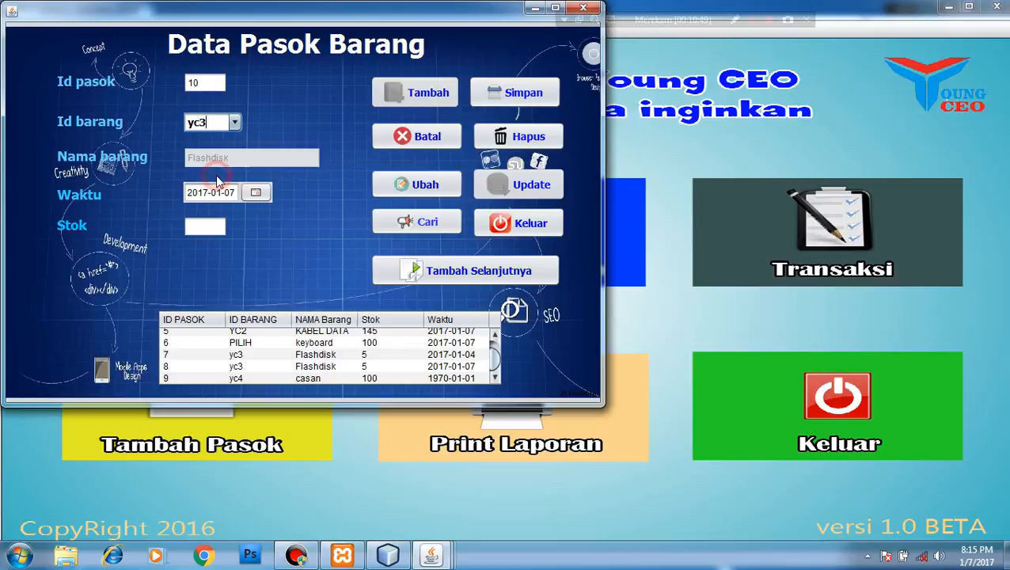
click(235, 121)
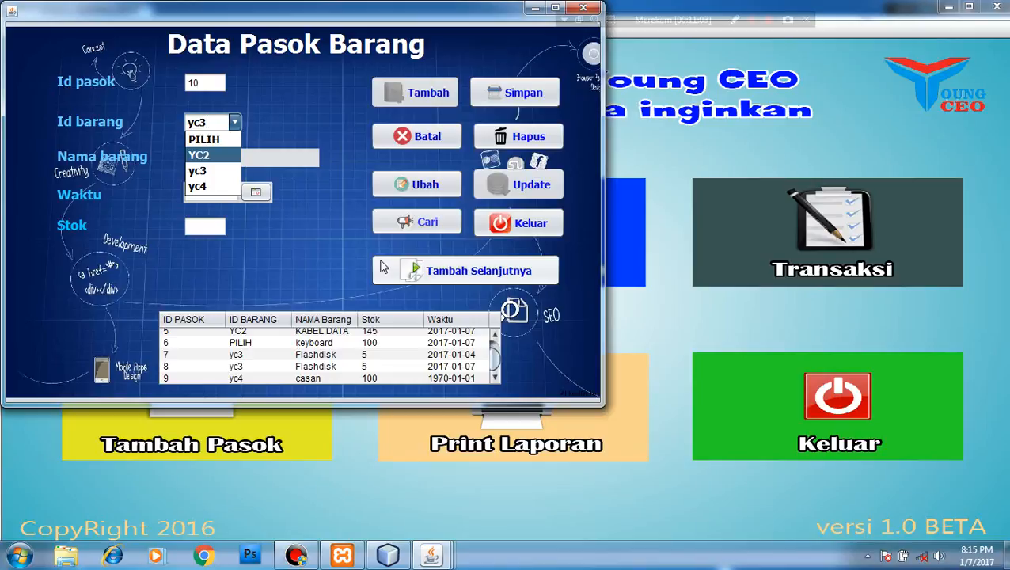
click(287, 127)
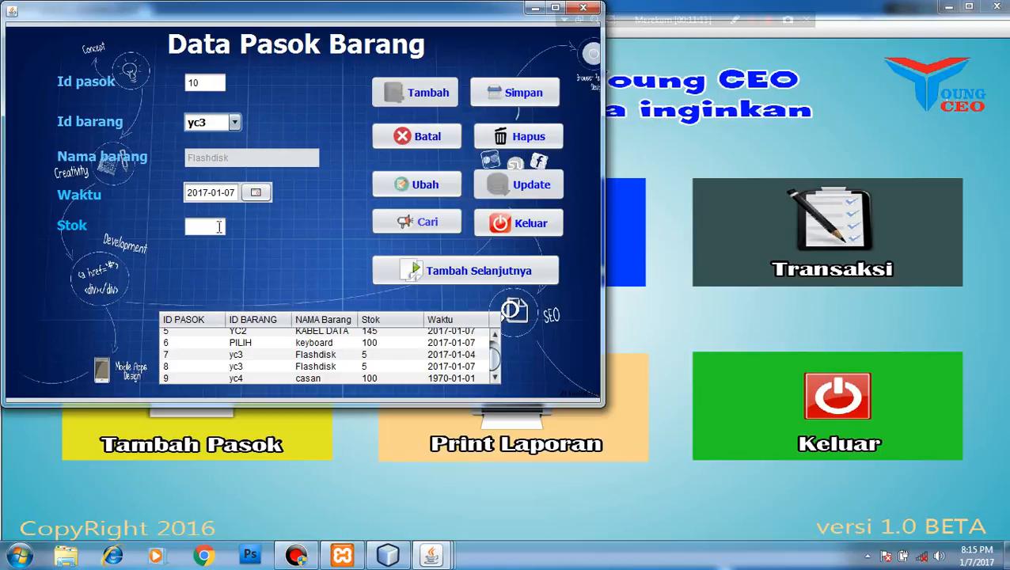
click(202, 222)
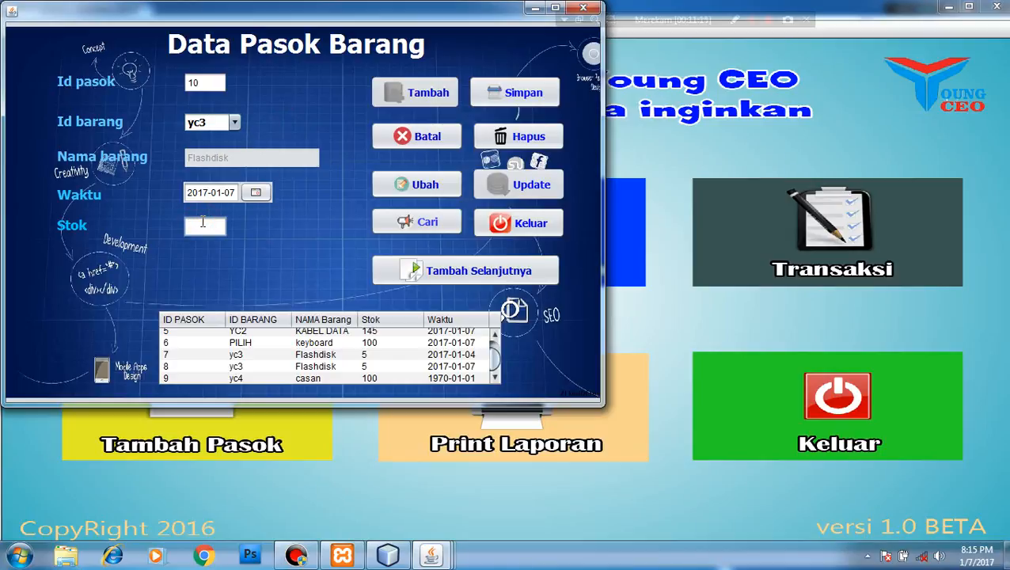
text(12)
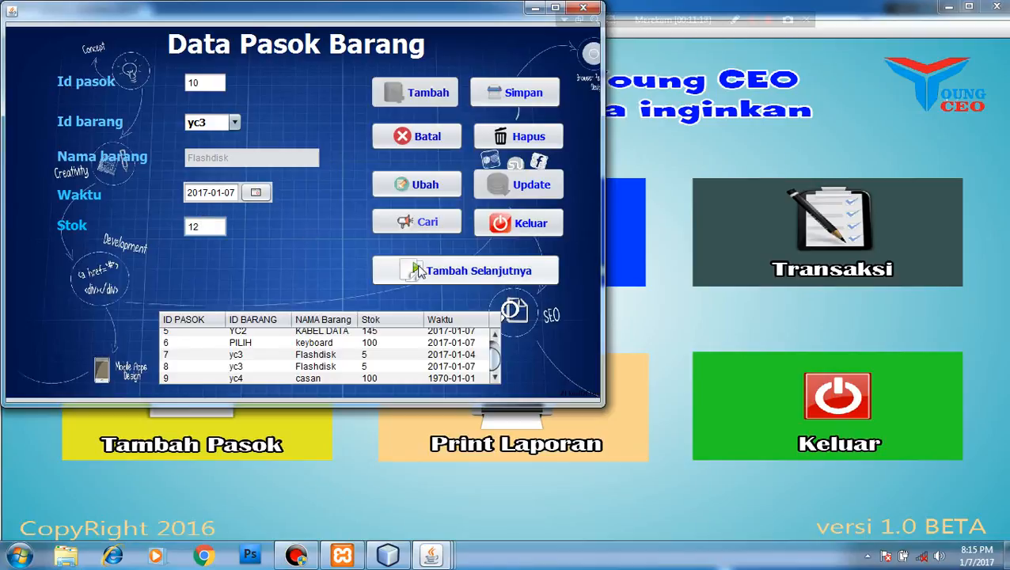
click(481, 92)
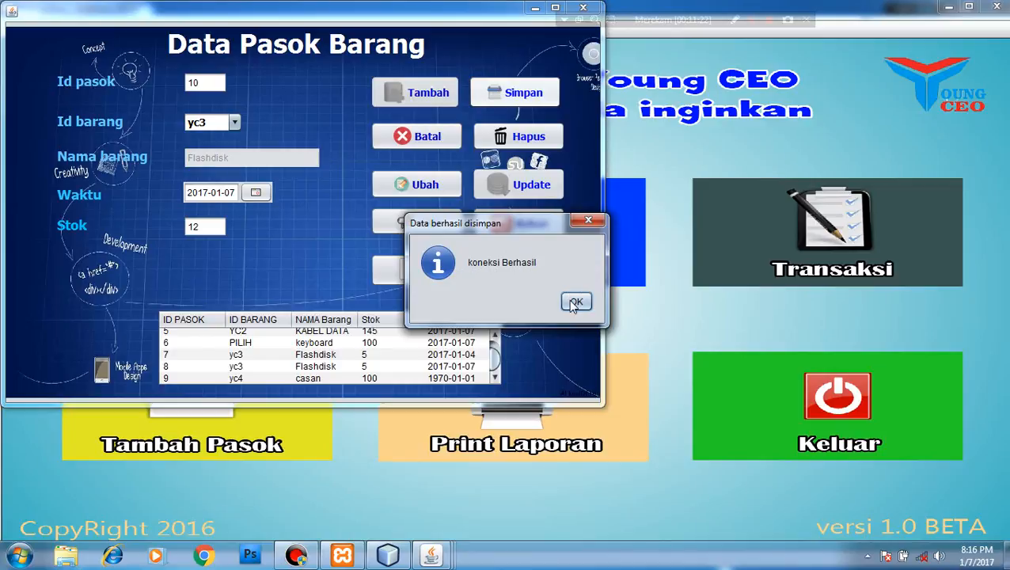
click(576, 301)
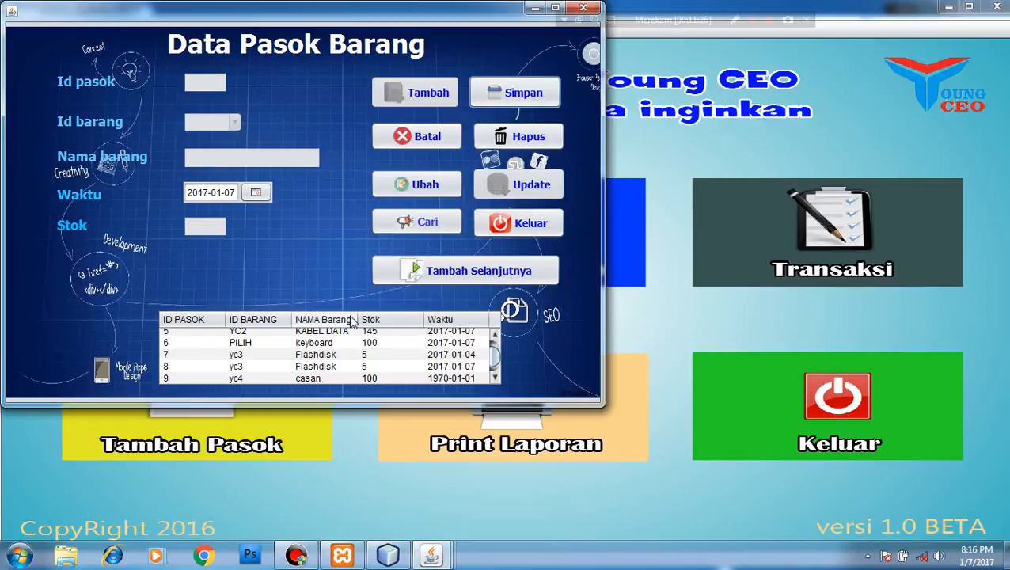
scroll(492, 346, up, 2)
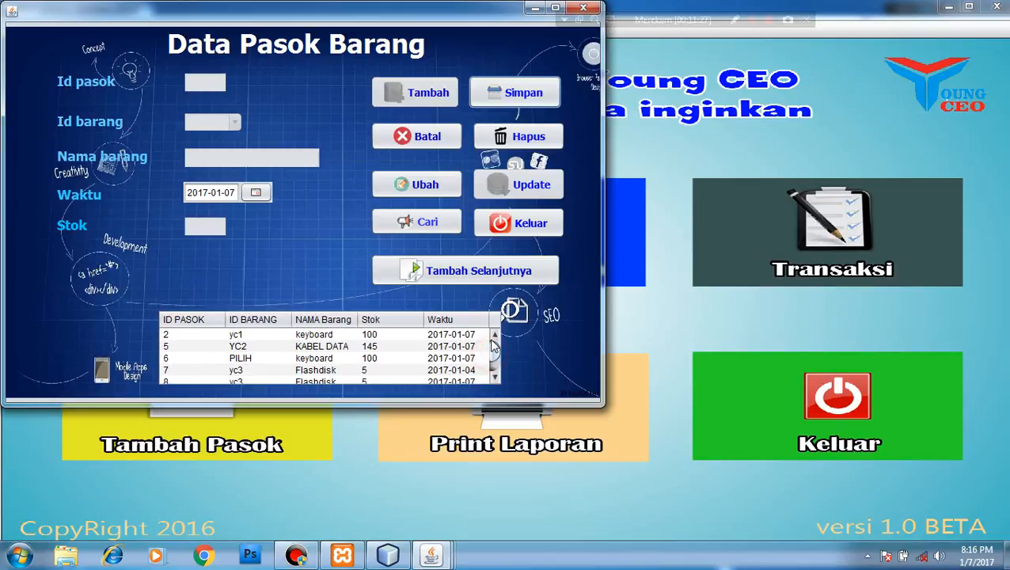
Delete supply record 2 and the KABEL DATA supply record 5
click(428, 336)
click(516, 139)
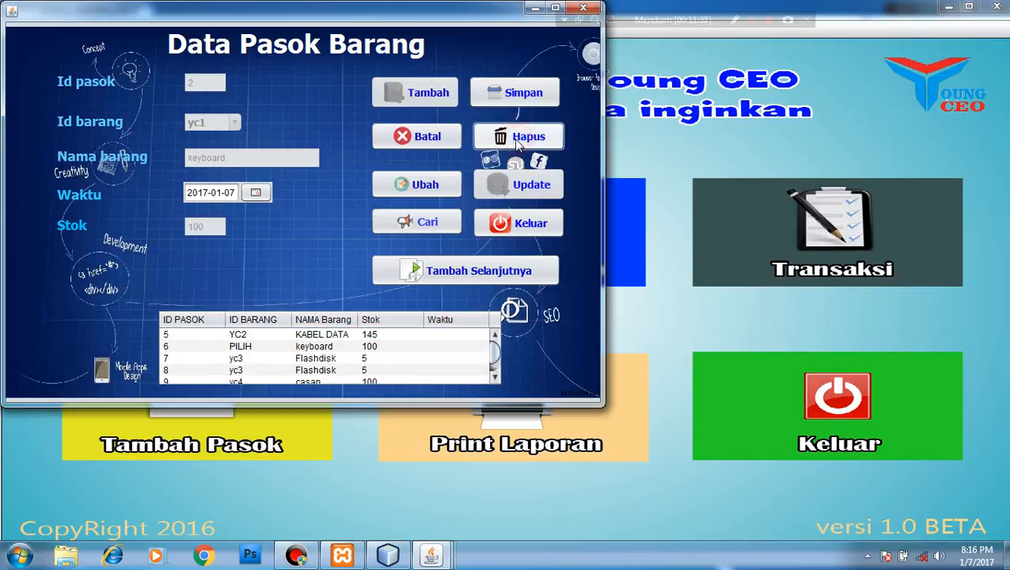
click(380, 335)
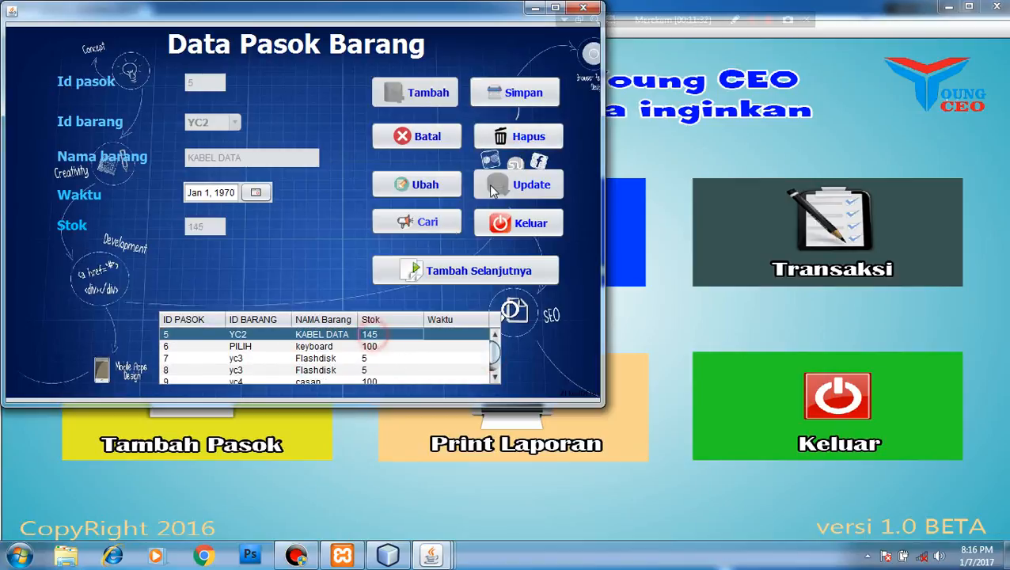
click(524, 136)
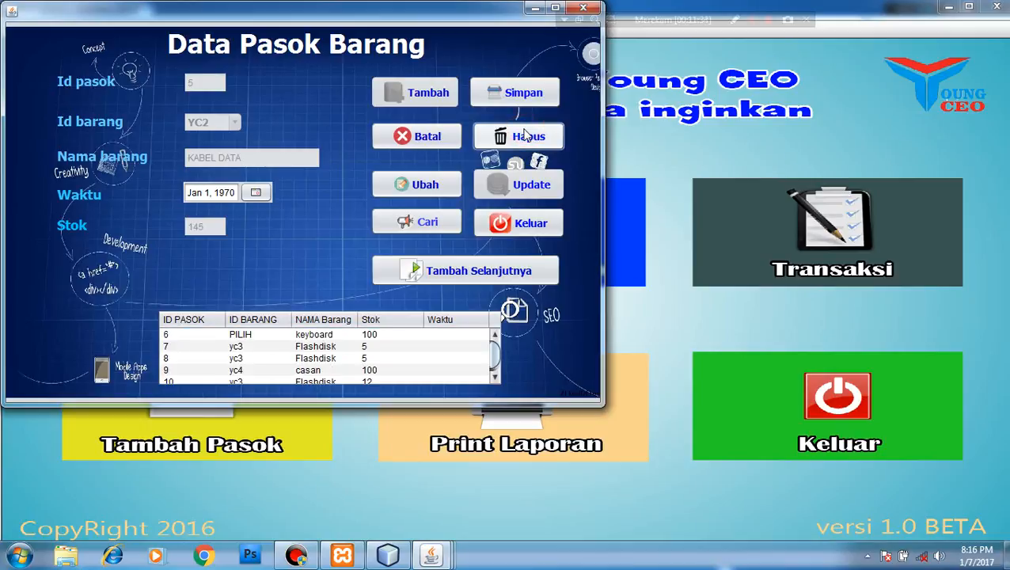
Search for supply ID 7 and load its yc3 Flashdisk record (stock 5) into the form
click(407, 223)
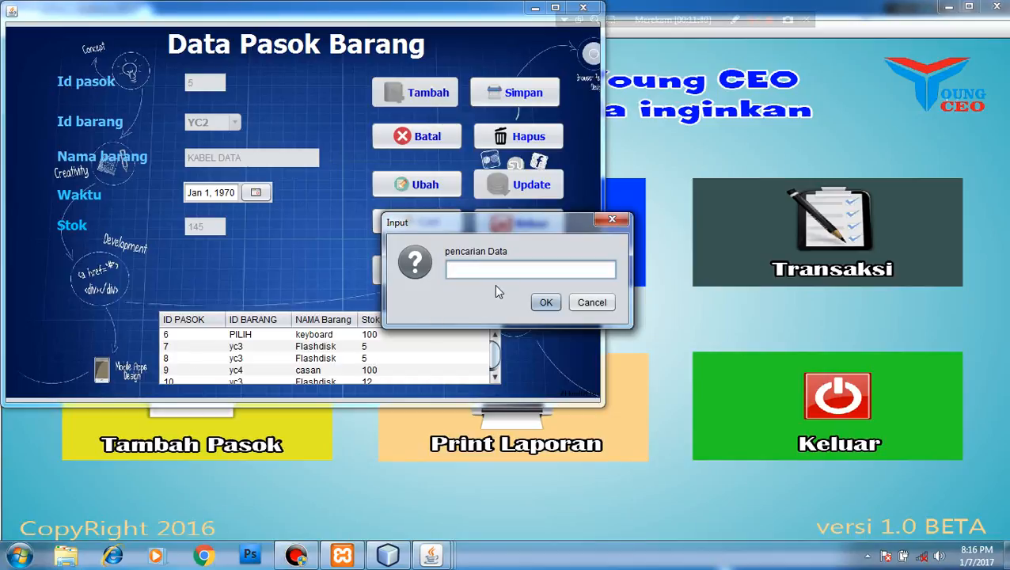
text(7)
click(544, 302)
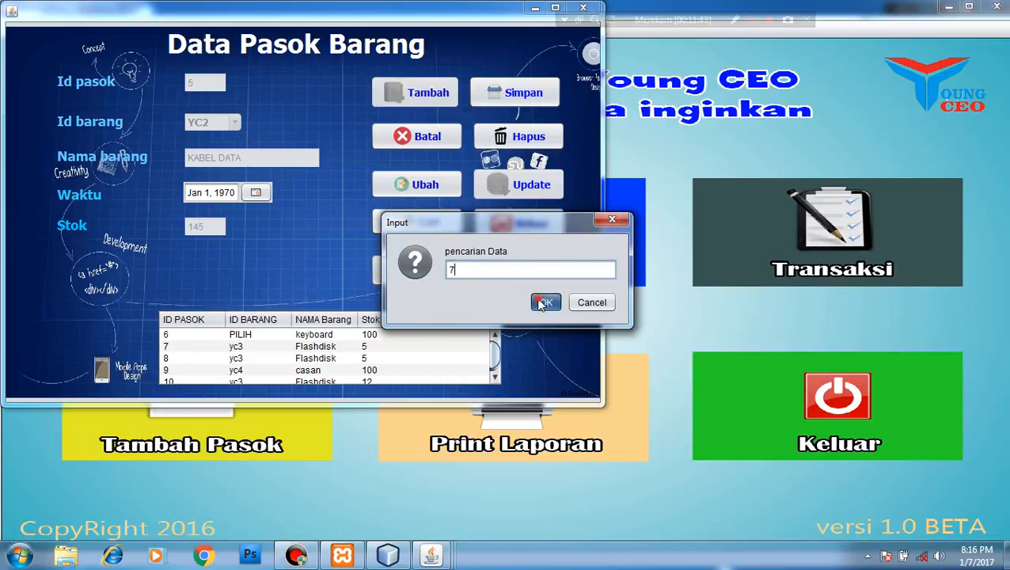
click(371, 242)
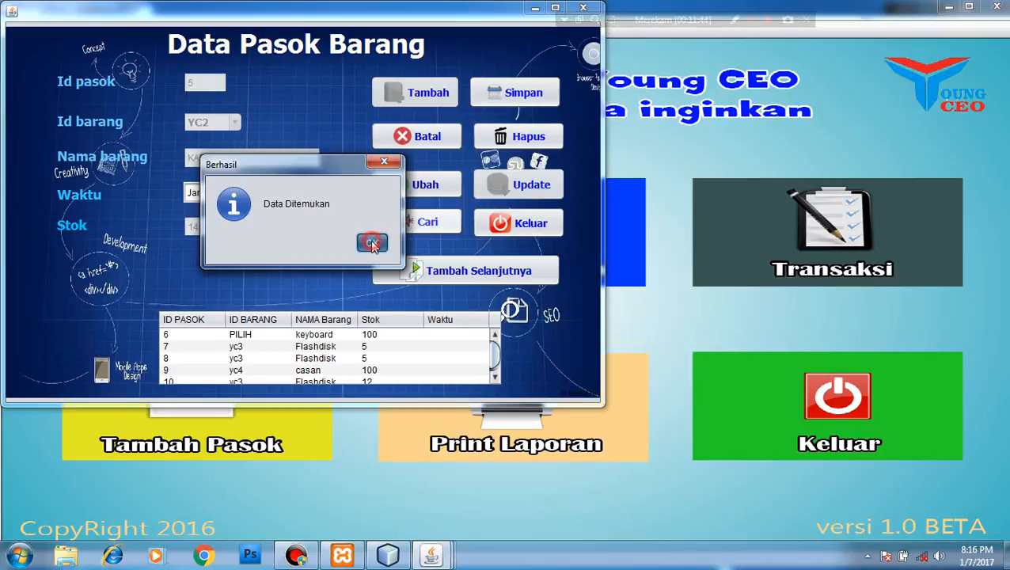
click(269, 347)
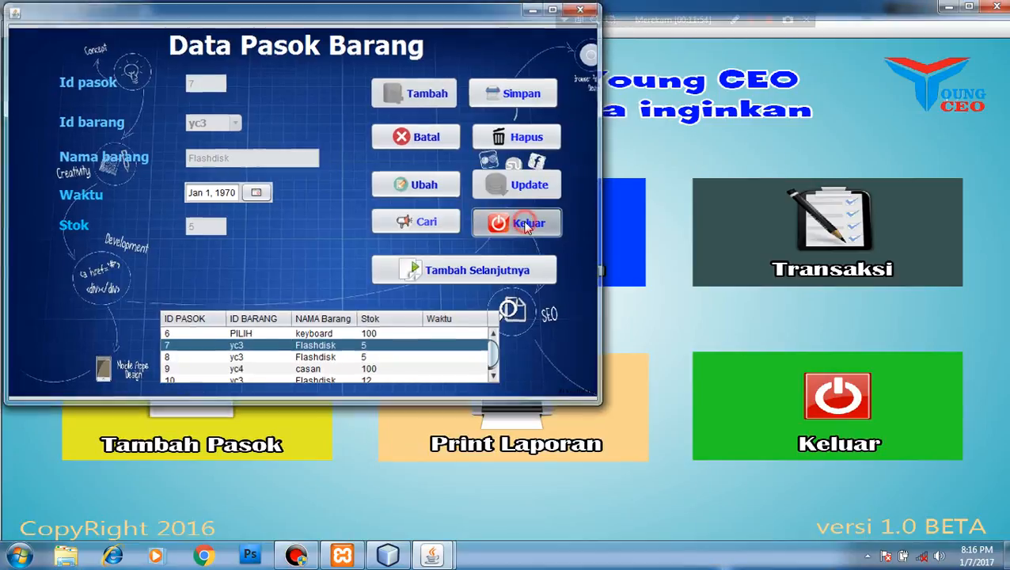
Start a new sale in Form Transaksi with cashier 1 and enter the customer's name
click(525, 225)
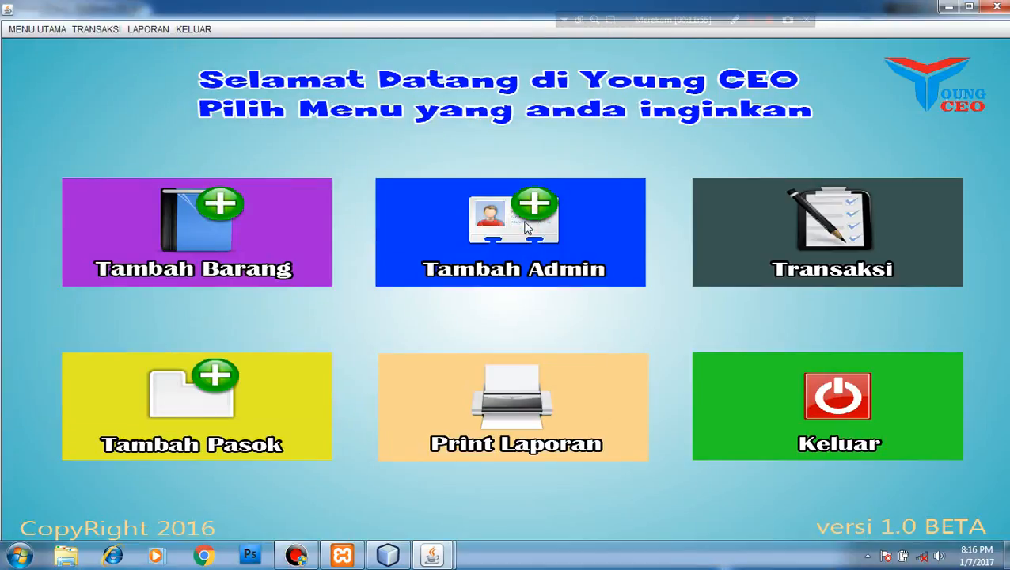
click(816, 254)
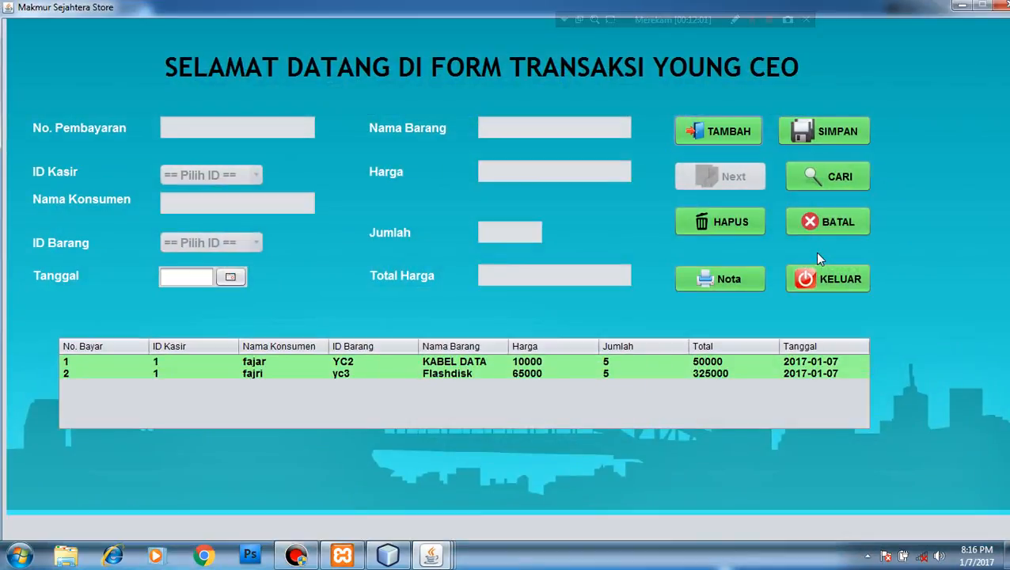
click(720, 130)
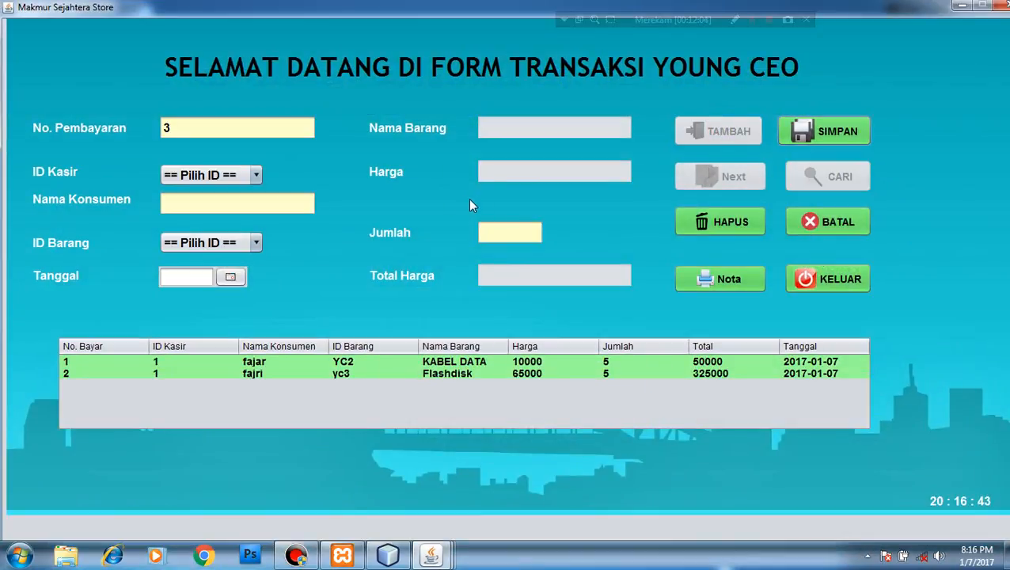
click(251, 176)
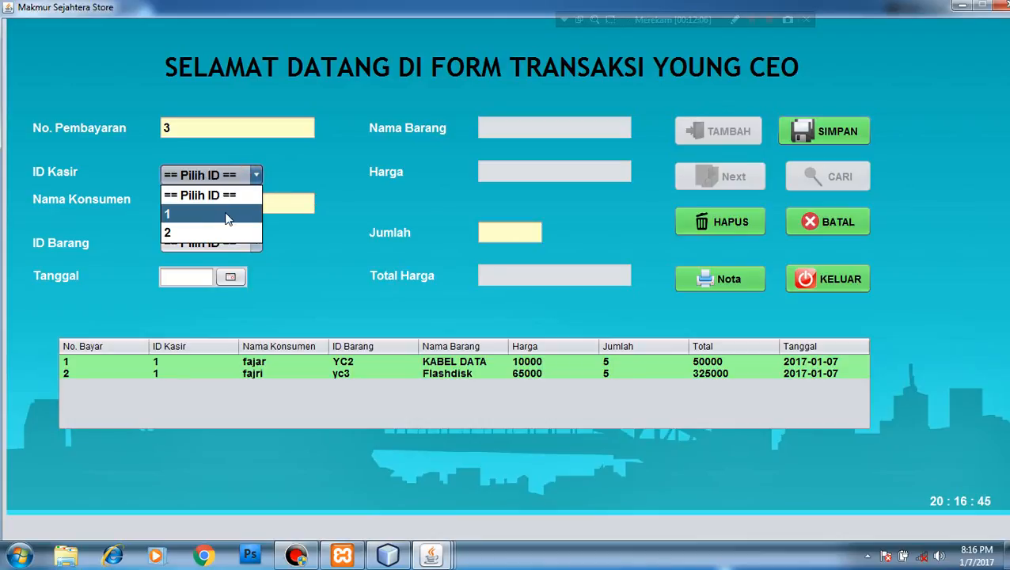
click(226, 213)
click(236, 208)
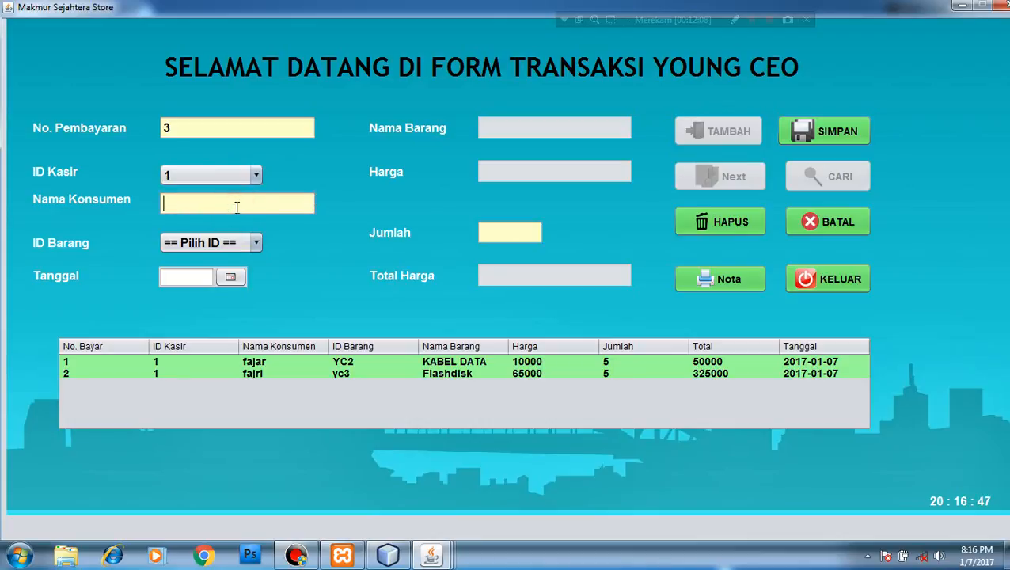
text(fajri)
Set item yc3 Flashdisk, date Jan 4, 2017, and quantity 2, then save the sale
click(232, 242)
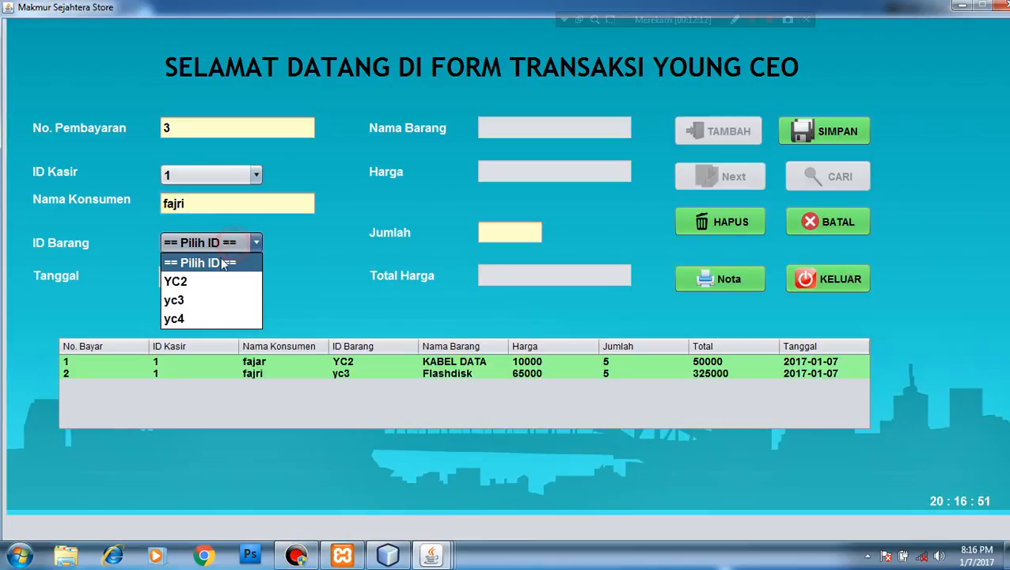
click(199, 299)
click(226, 279)
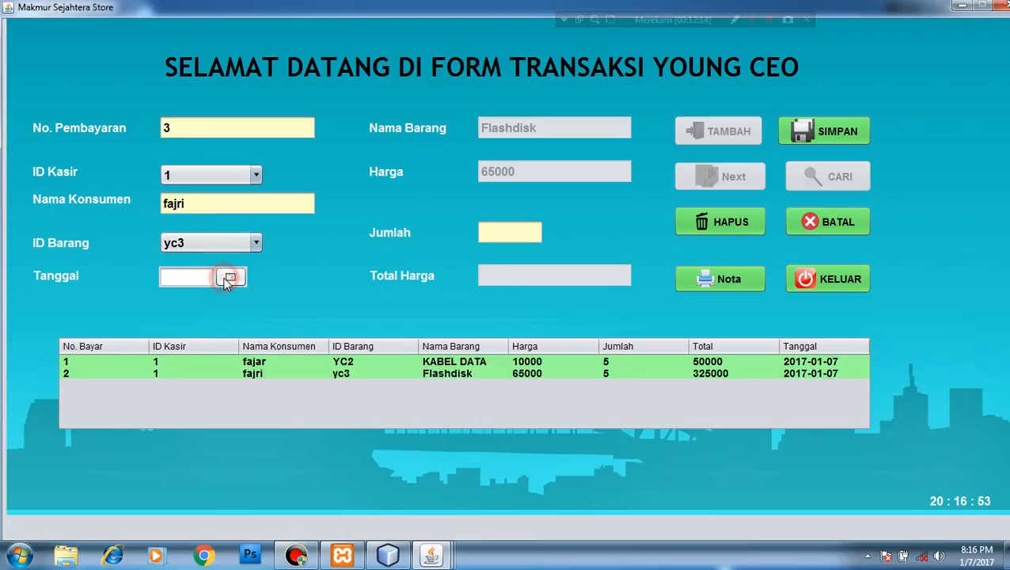
click(159, 346)
click(507, 230)
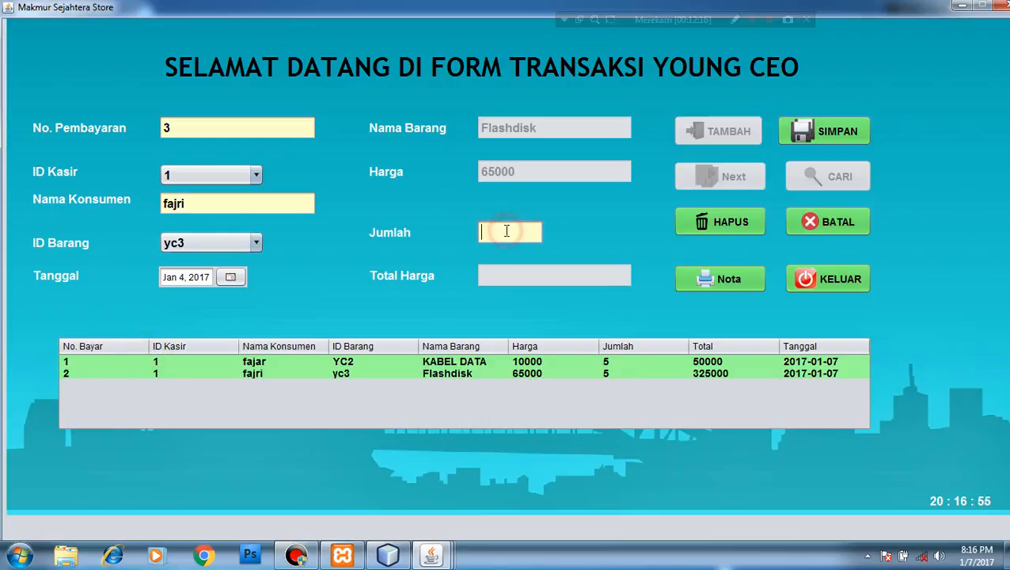
text(2)
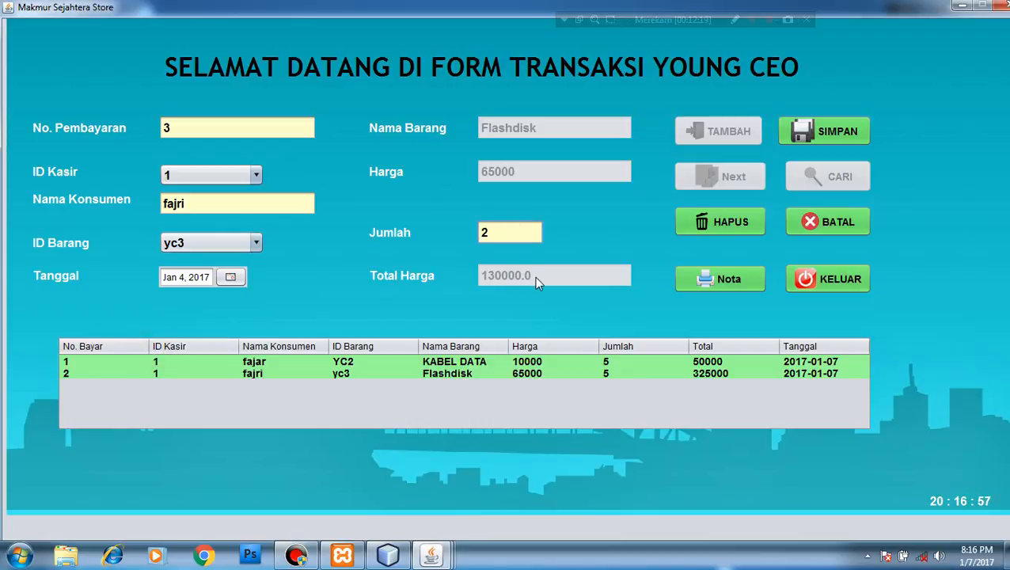
click(815, 134)
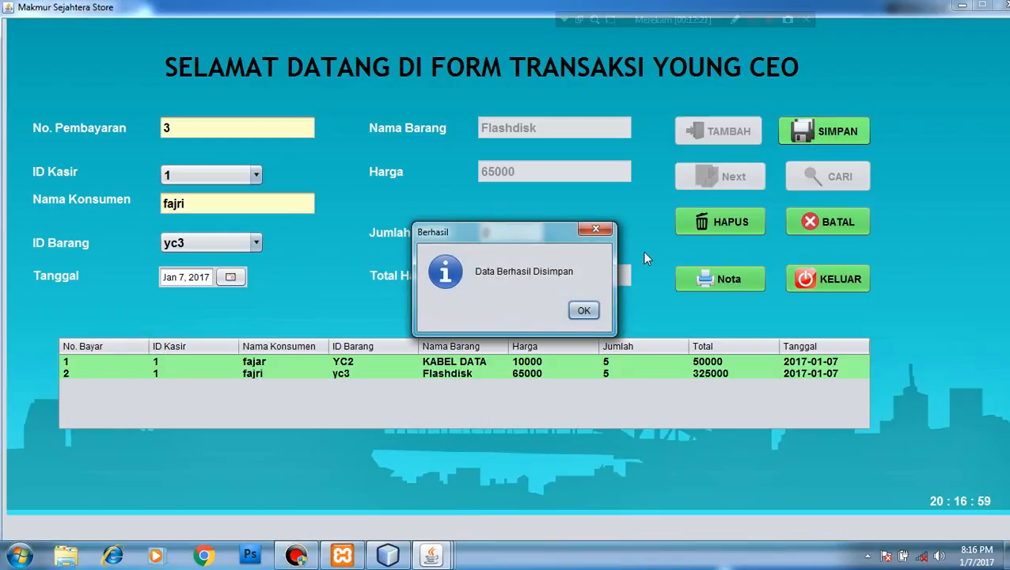
click(583, 310)
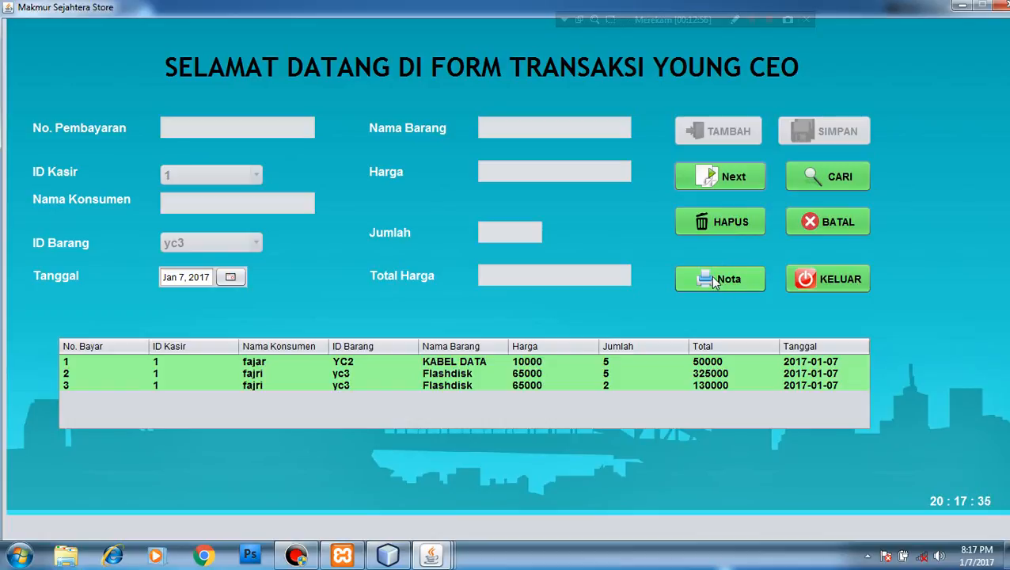
Select transactions 2 and 3 in the table and show the Nota receipt in JasperViewer
click(252, 374)
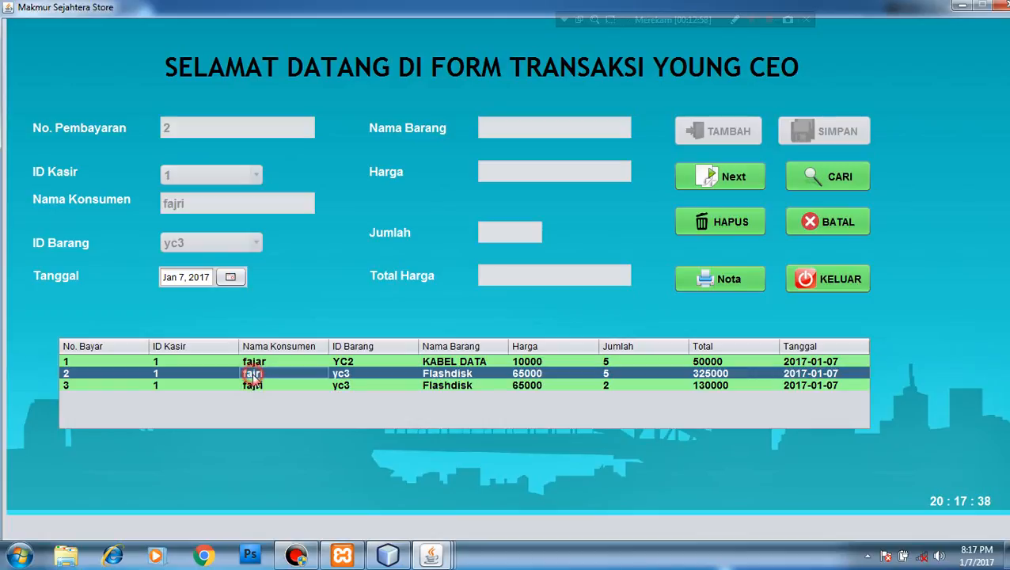
click(300, 385)
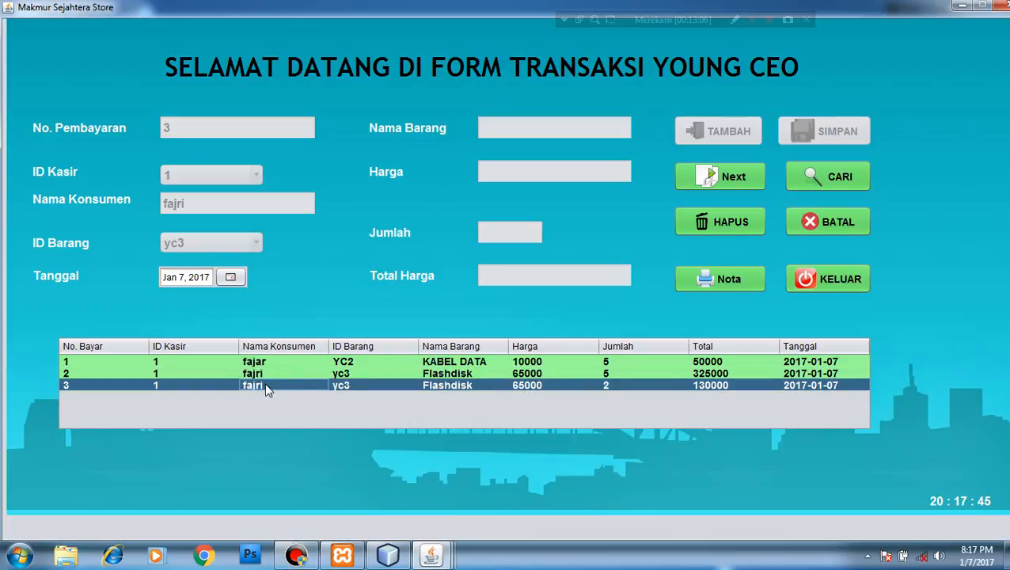
click(728, 280)
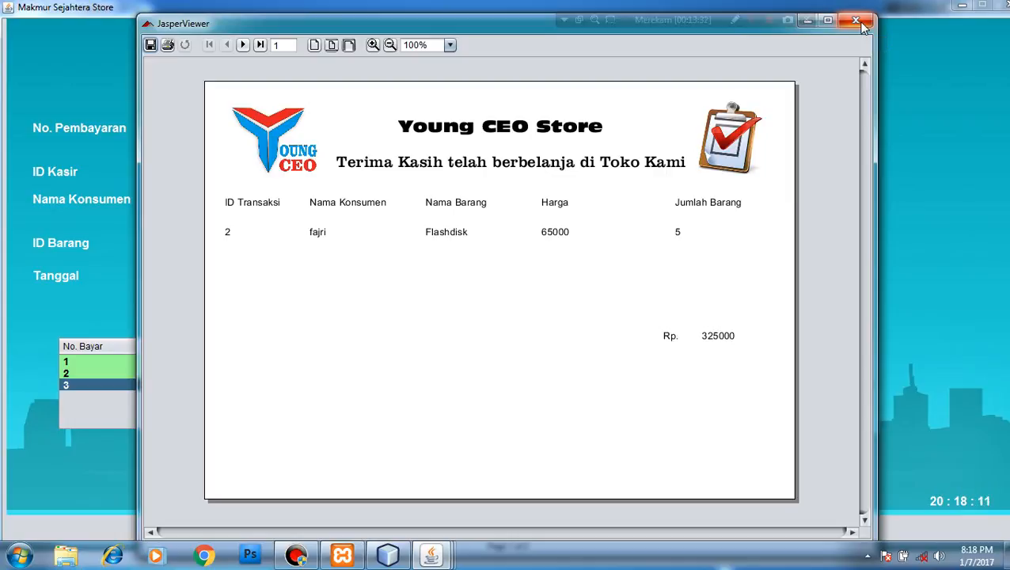
Close the receipt, search for payment number 3, then close the transaction form
click(859, 22)
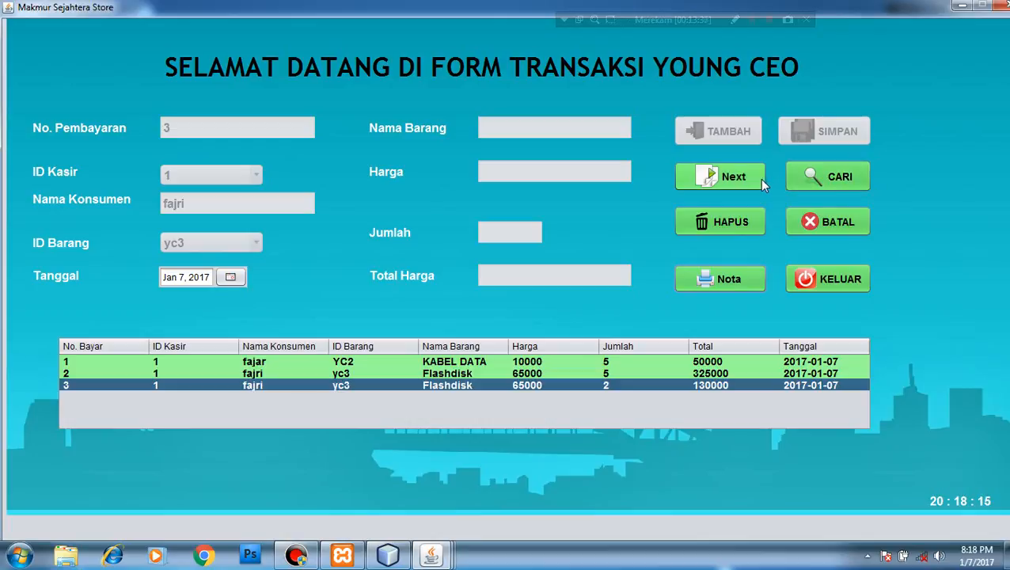
click(824, 175)
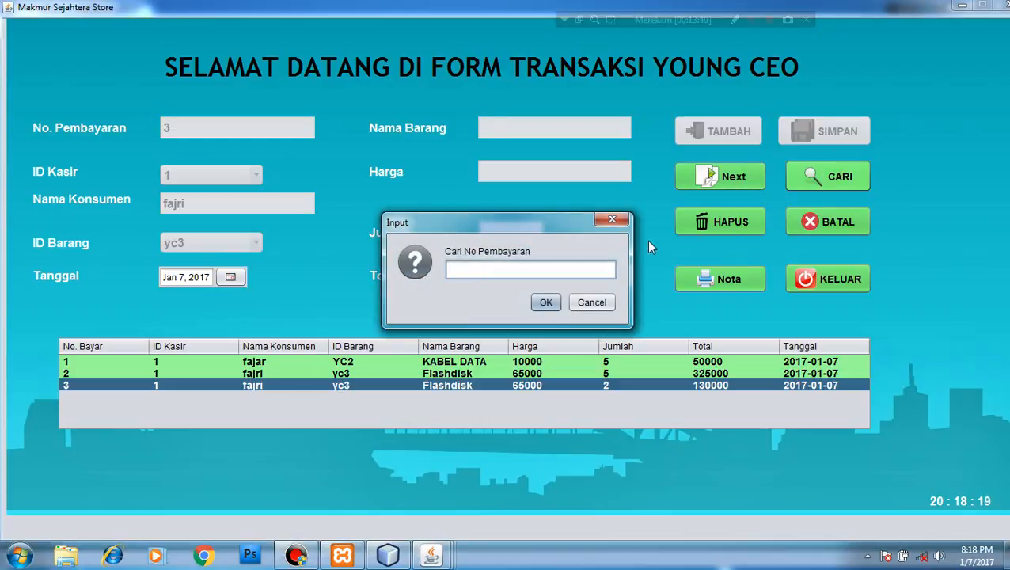
text(3)
click(545, 302)
click(582, 309)
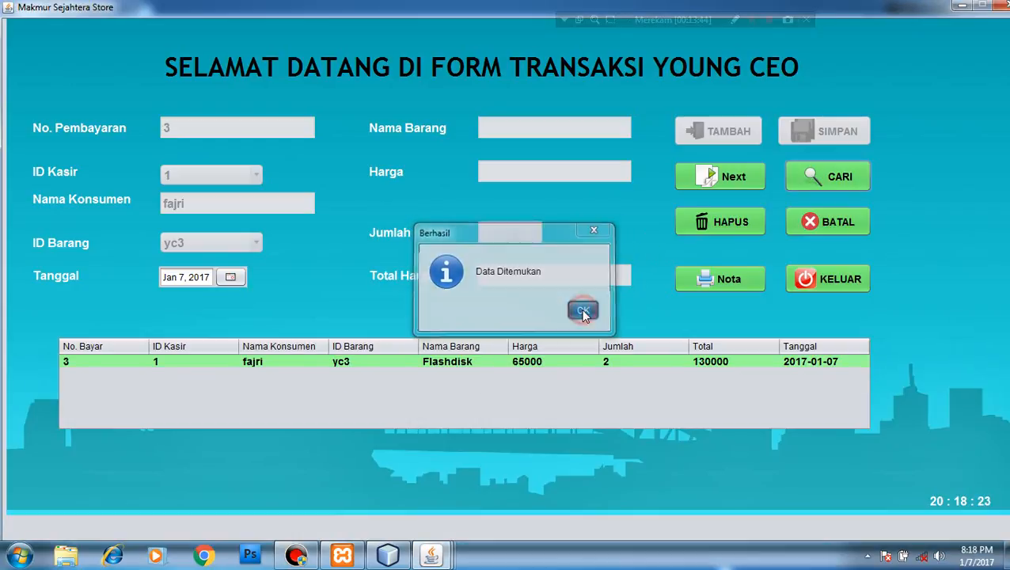
click(803, 279)
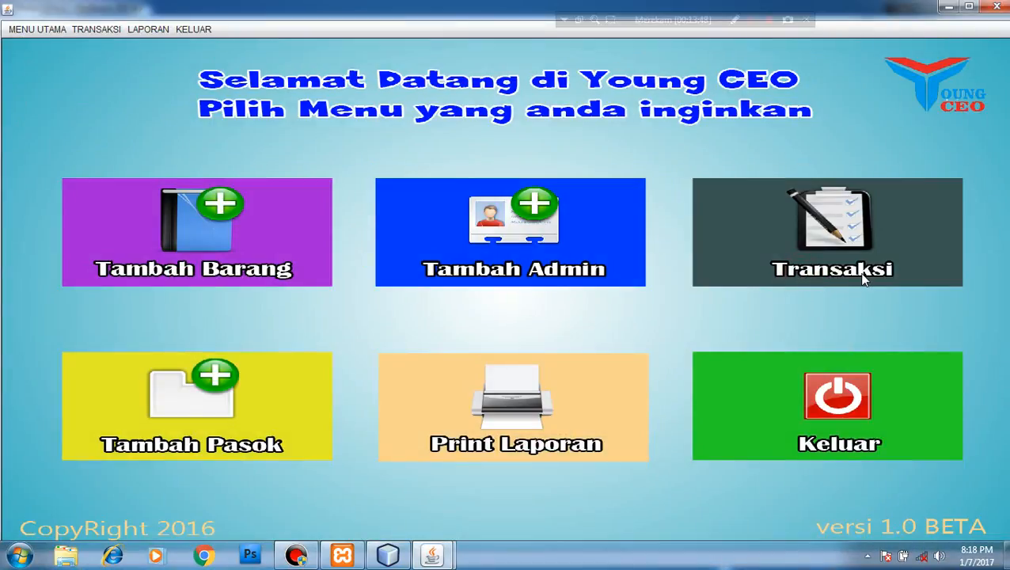
View the full-screen sales report down to the Rp. 505000 total, close it, and exit the app
click(533, 397)
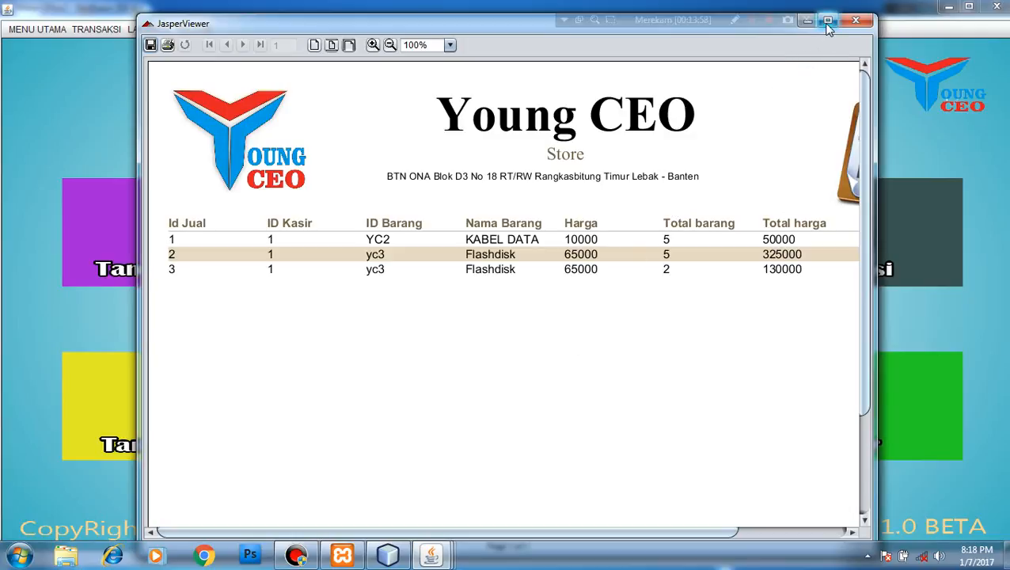
click(827, 22)
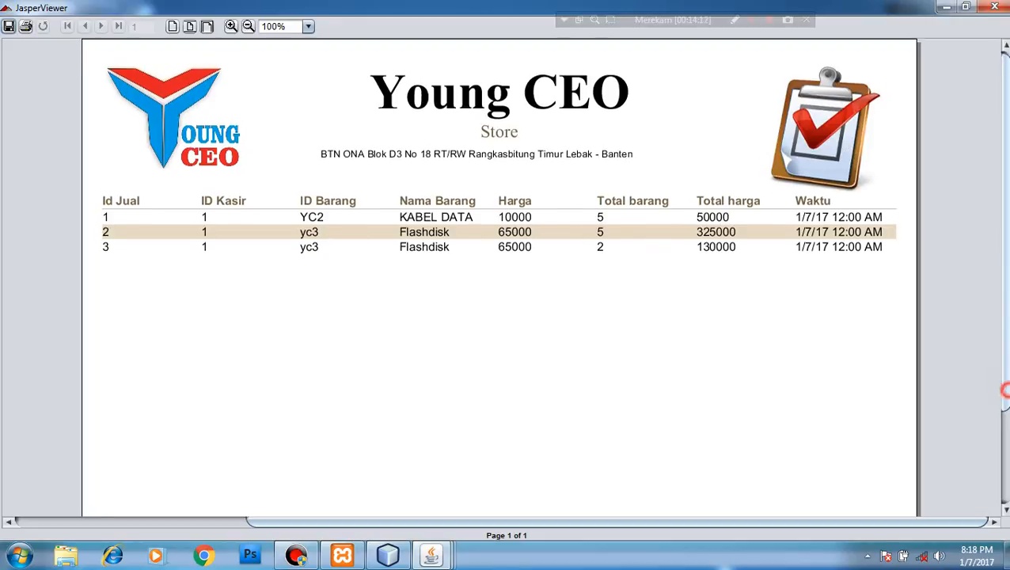
scroll(1004, 398, down, 3)
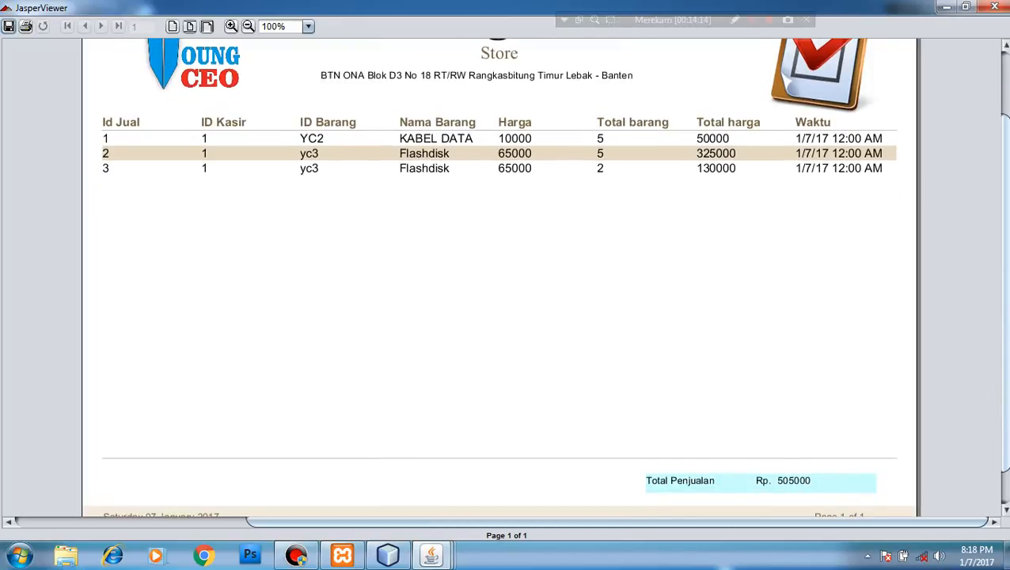
click(777, 484)
click(993, 6)
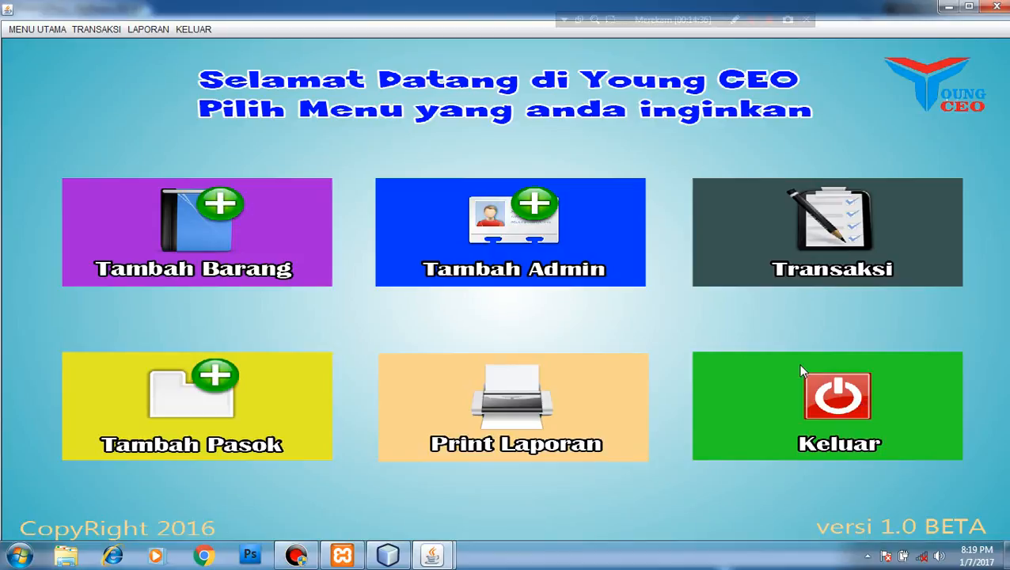
click(817, 383)
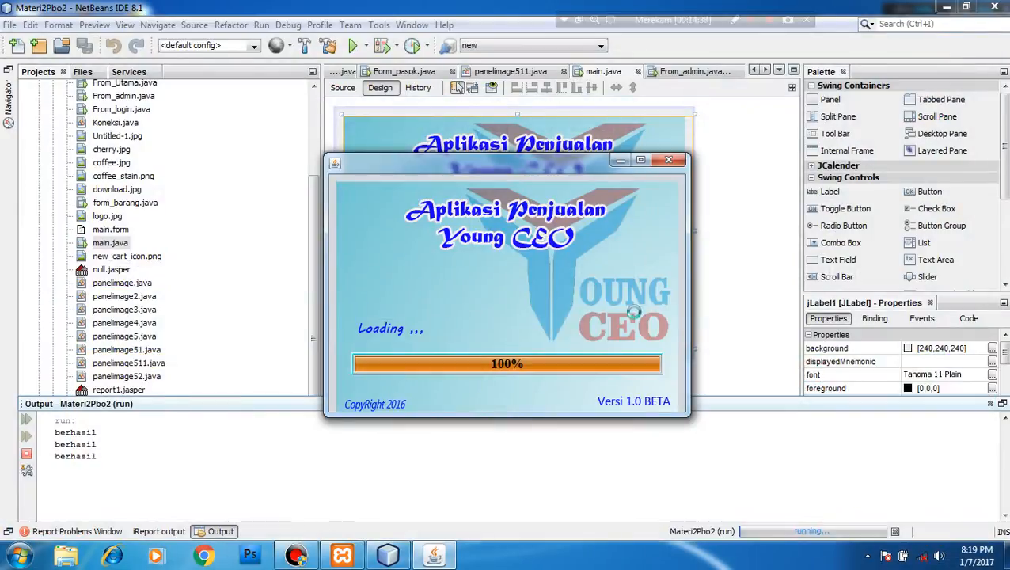